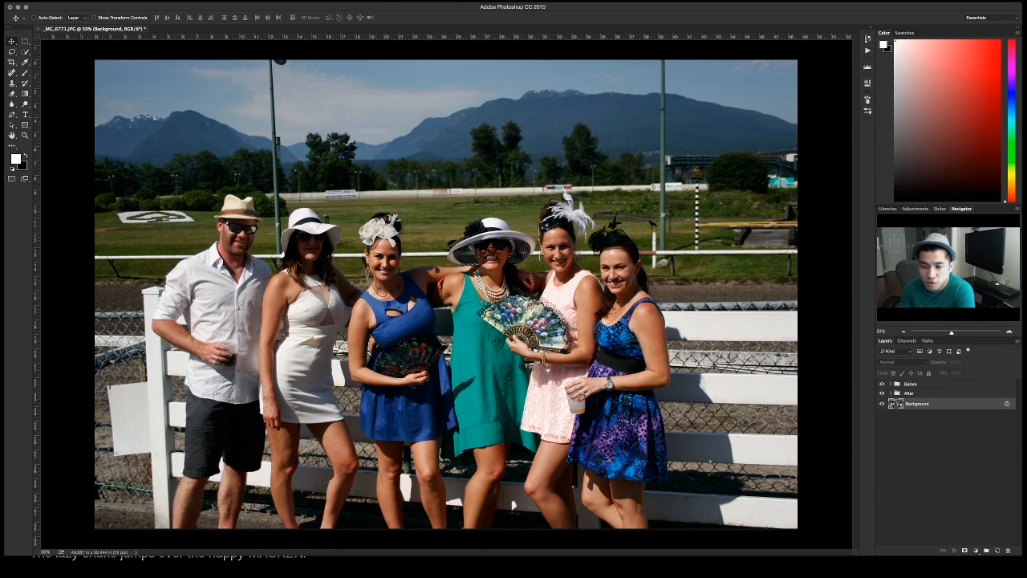
- Compare the retouched and original photo by toggling the Before group's visibility, and leave the Before and After groups hidden
left_click(882, 385)
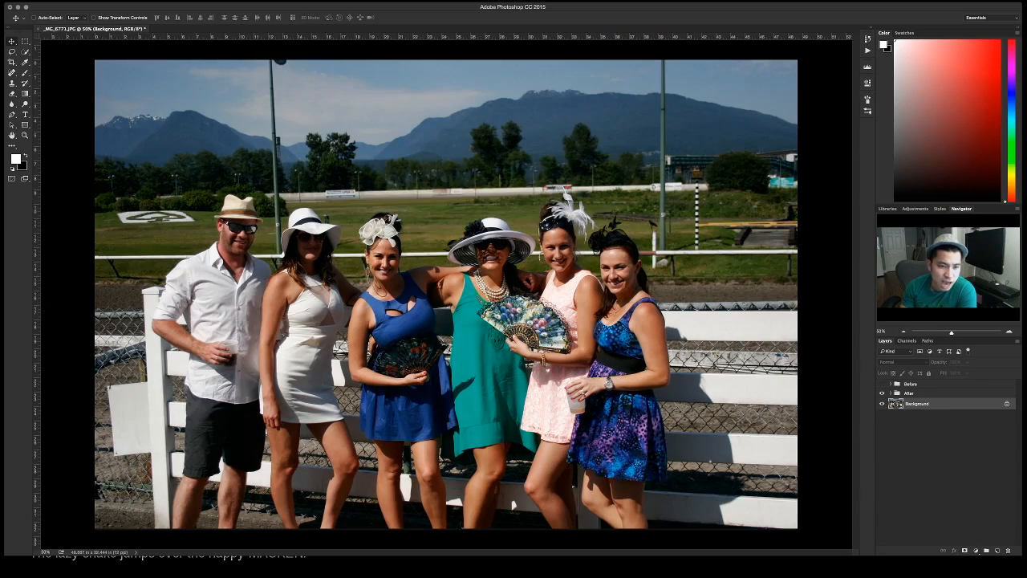
left_click(882, 384)
left_click(882, 384)
left_click(881, 384)
left_click(882, 384)
left_click(882, 384)
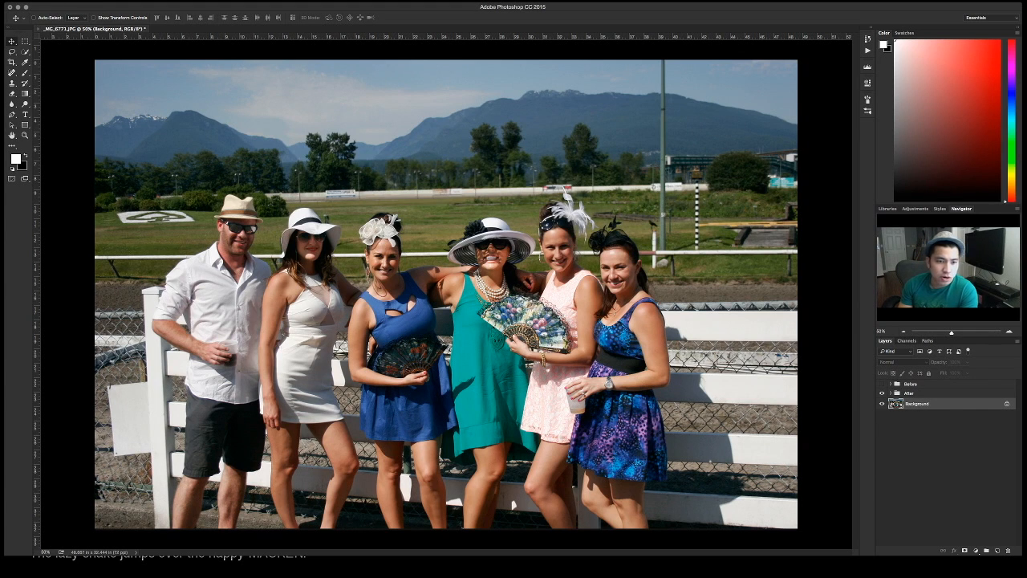
left_click(882, 384)
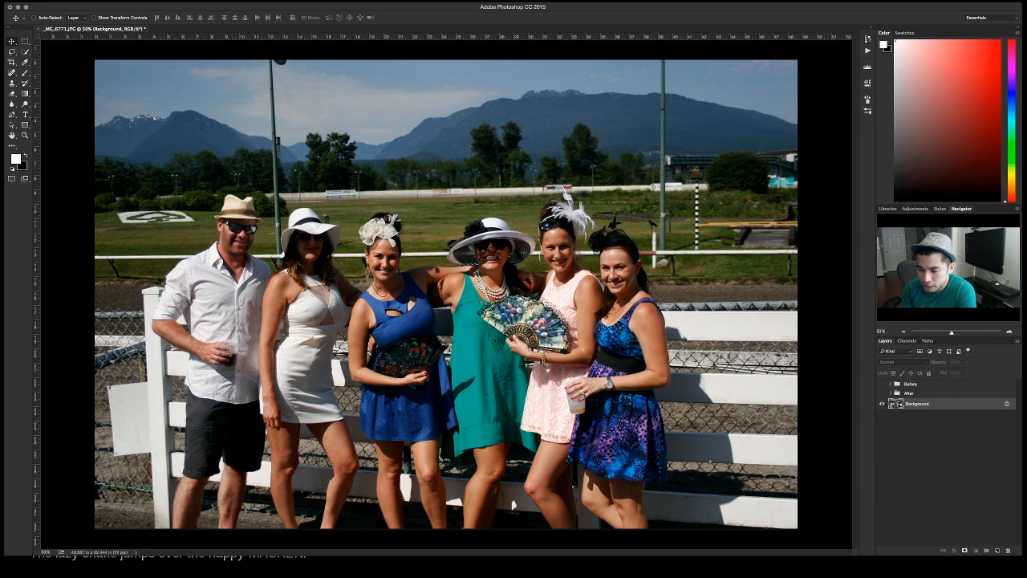
- Duplicate the Background layer and rename the copy "Color Corrections"
key("super+j")
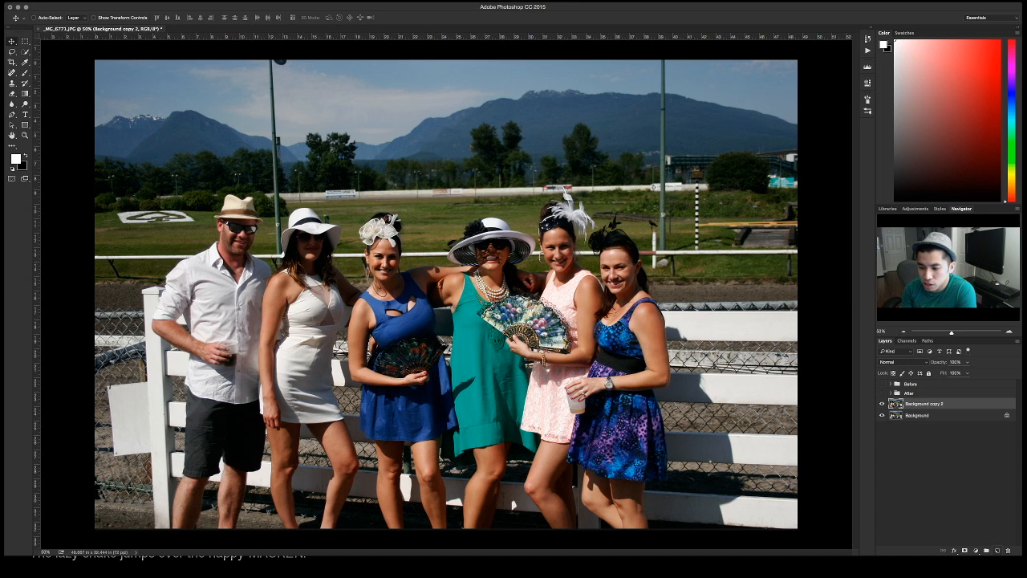
double_click(925, 404)
type("Color Correc")
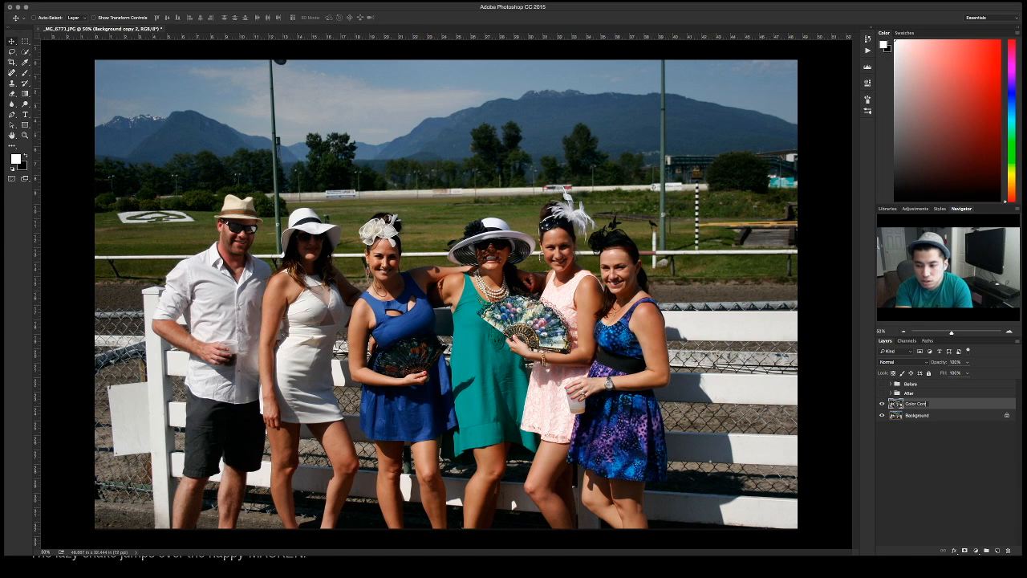
type("tions")
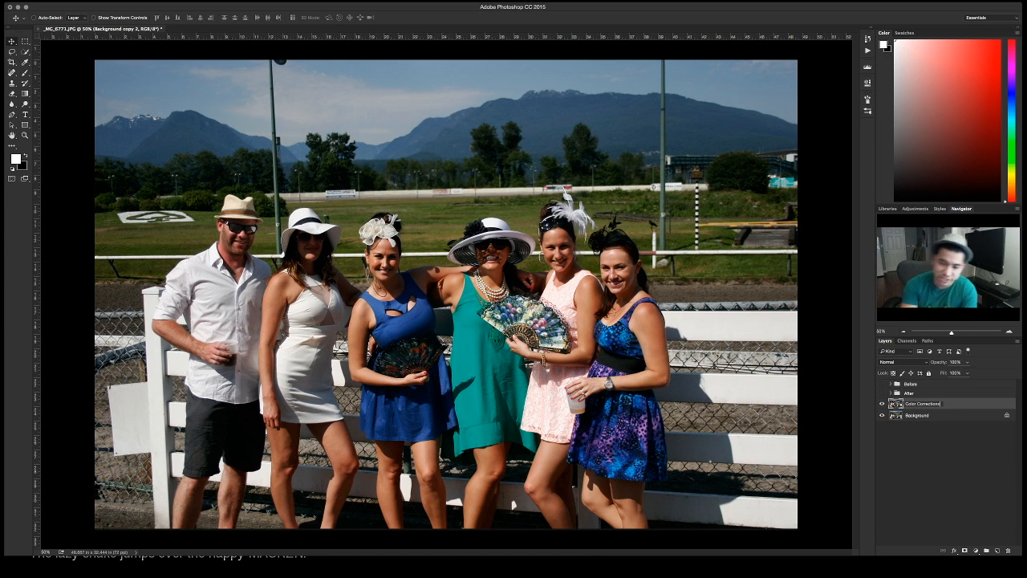
key("Return")
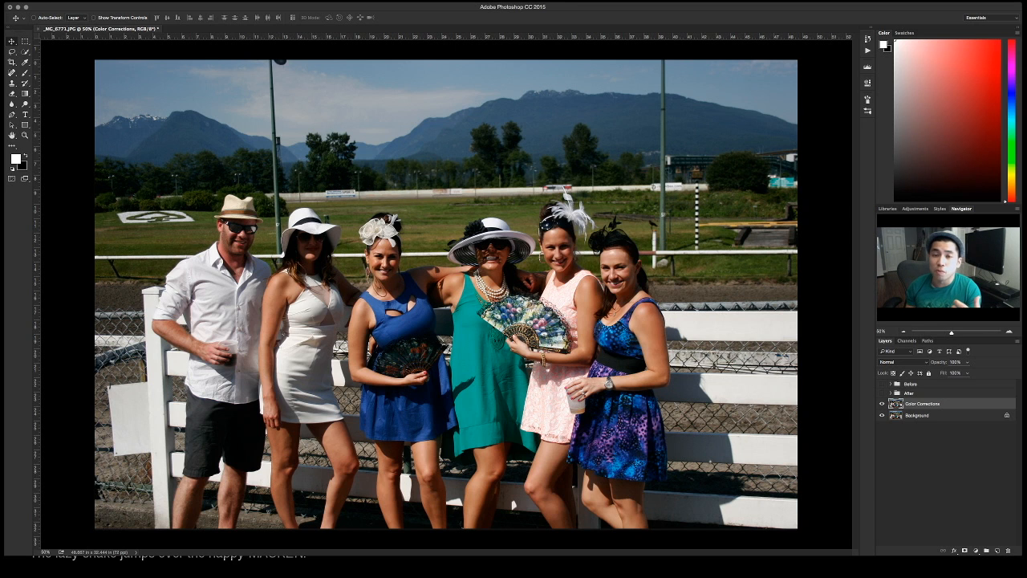
- Hide the Background layer and add a Curves adjustment layer above Color Corrections that brightens the whole photo
left_click(882, 404)
left_click(881, 403)
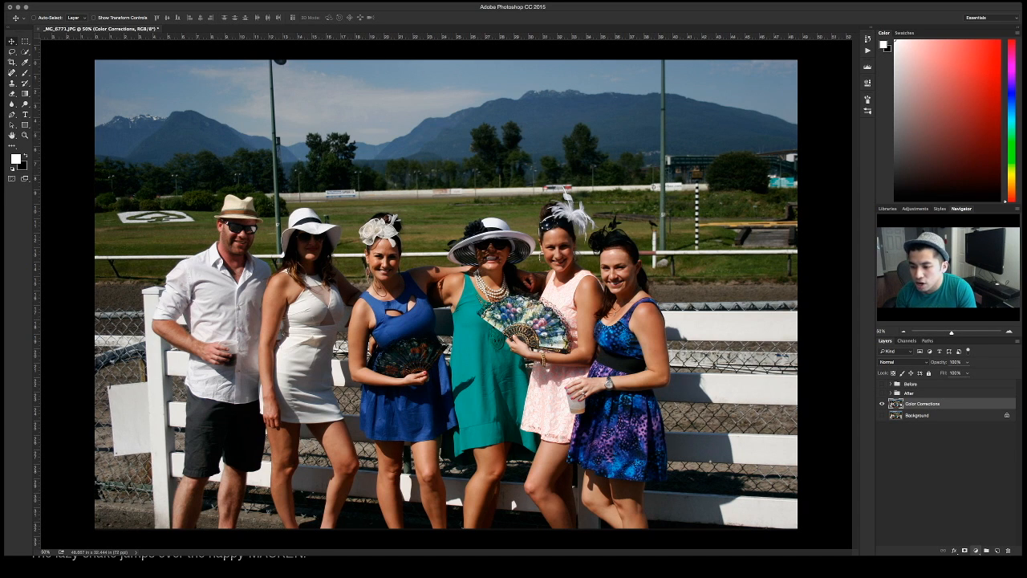
left_click(994, 446)
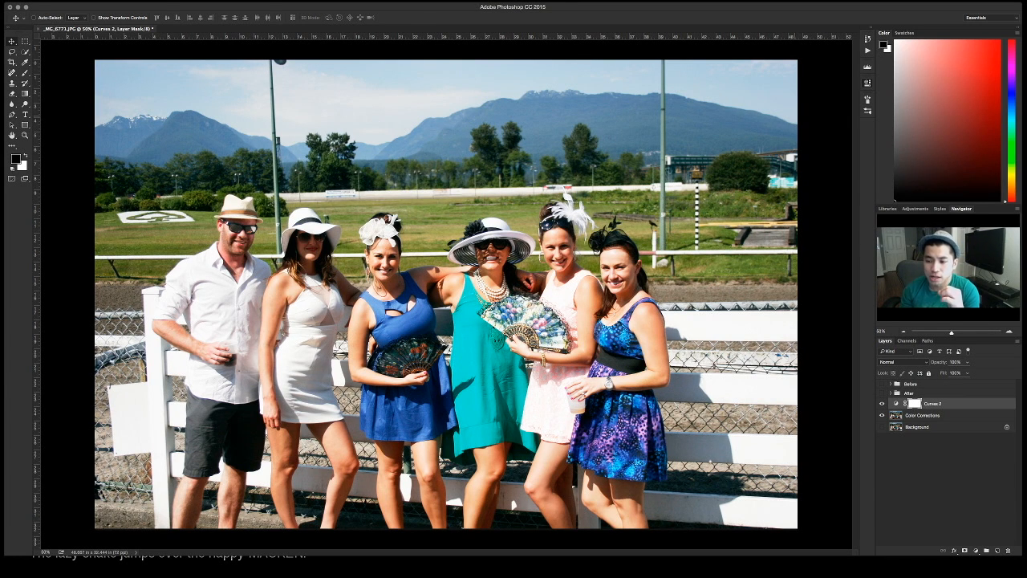
- Compare the photo with and without the Curves adjustment by toggling that layer's visibility
left_click(923, 415)
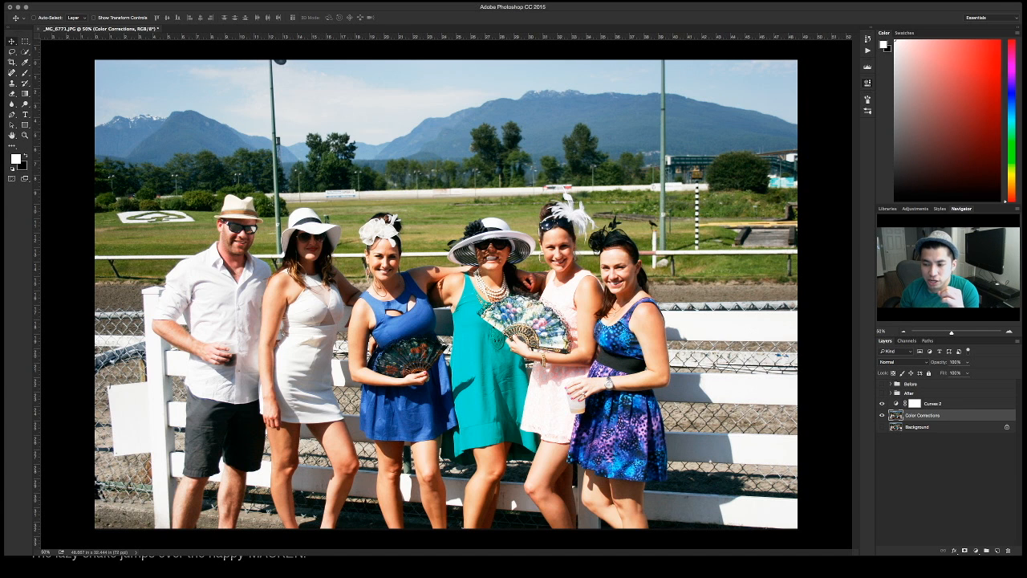
left_click(932, 404)
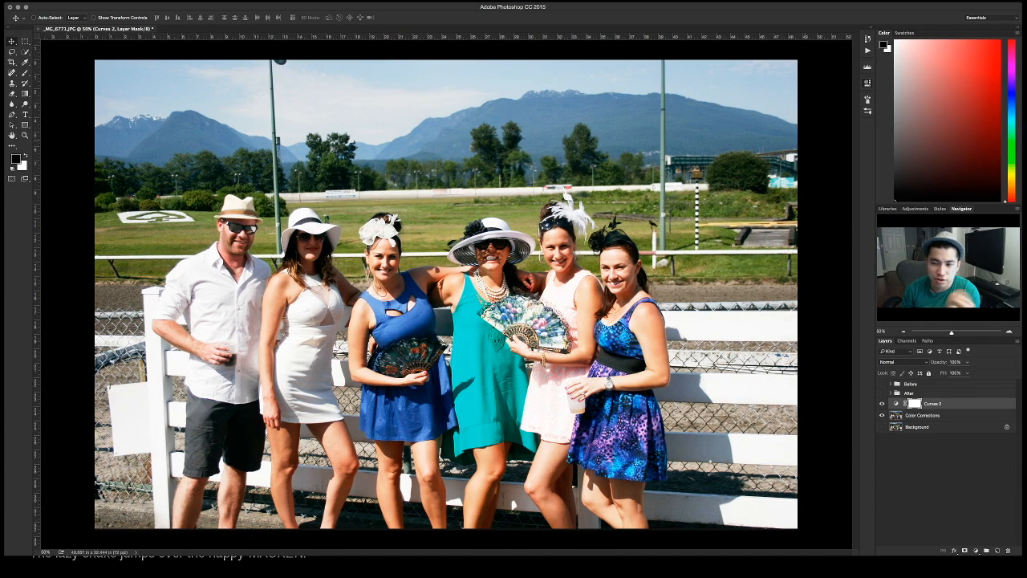
key("super+i")
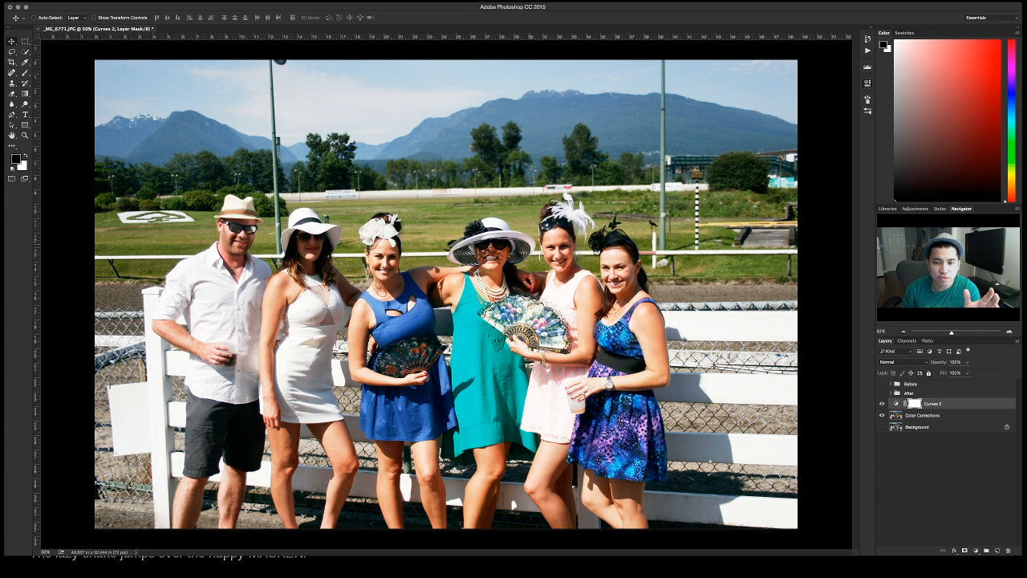
left_click(881, 404)
left_click(882, 403)
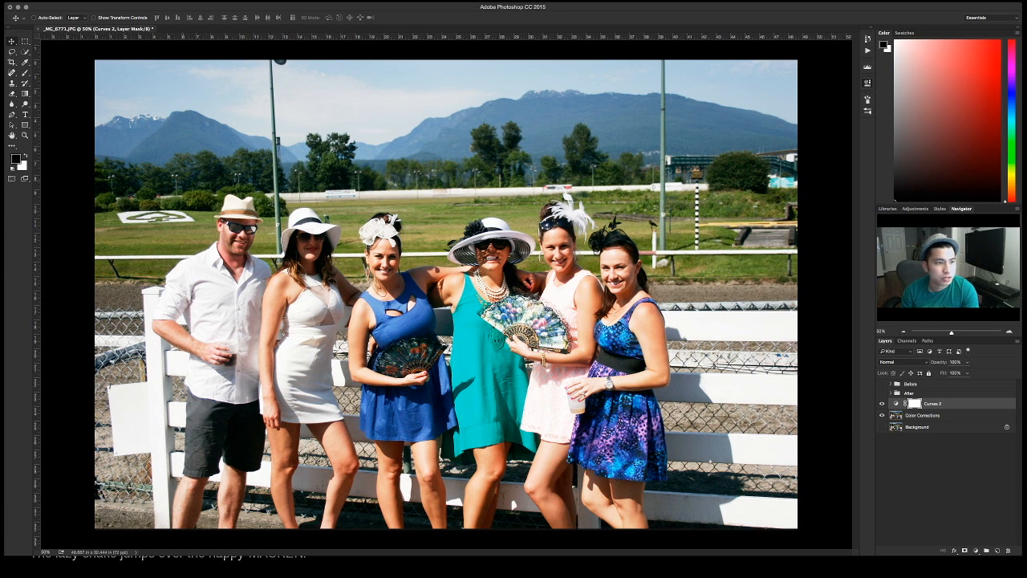
- Lasso the two shaded faces under the white hats, invert the selection, fill the Curves mask with black there and deselect
key("b")
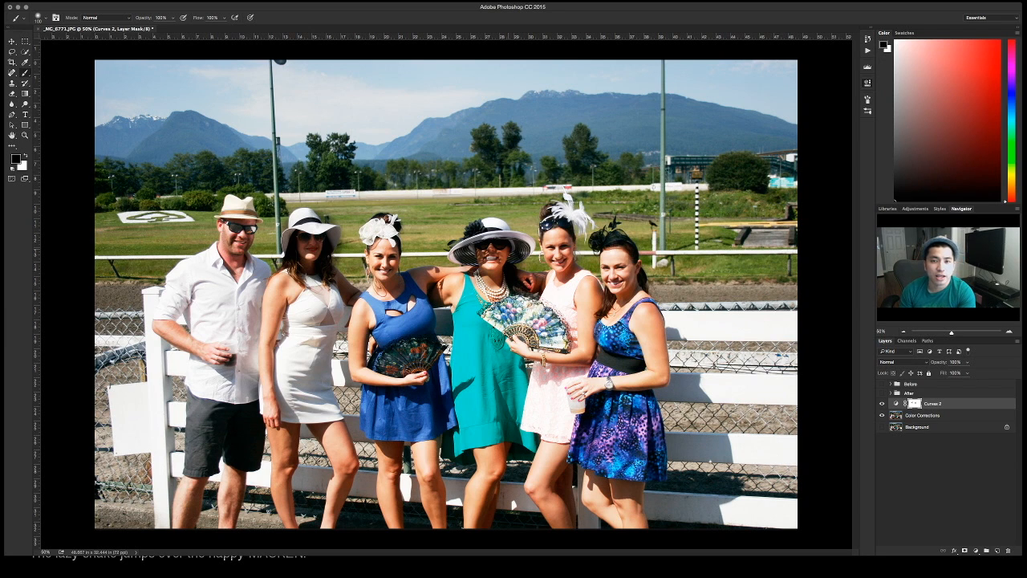
key("l")
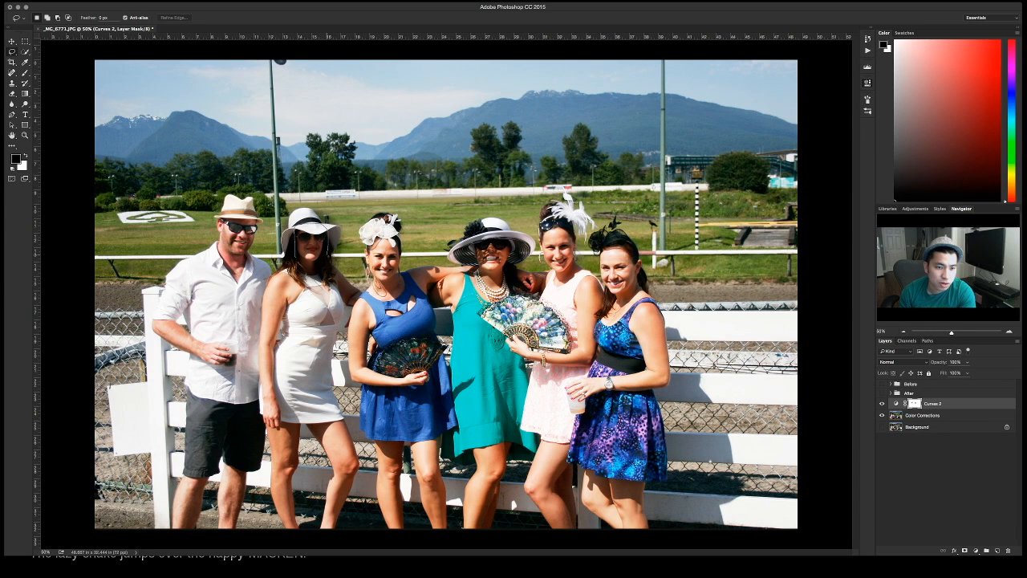
left_click_drag(326, 231, 298, 235)
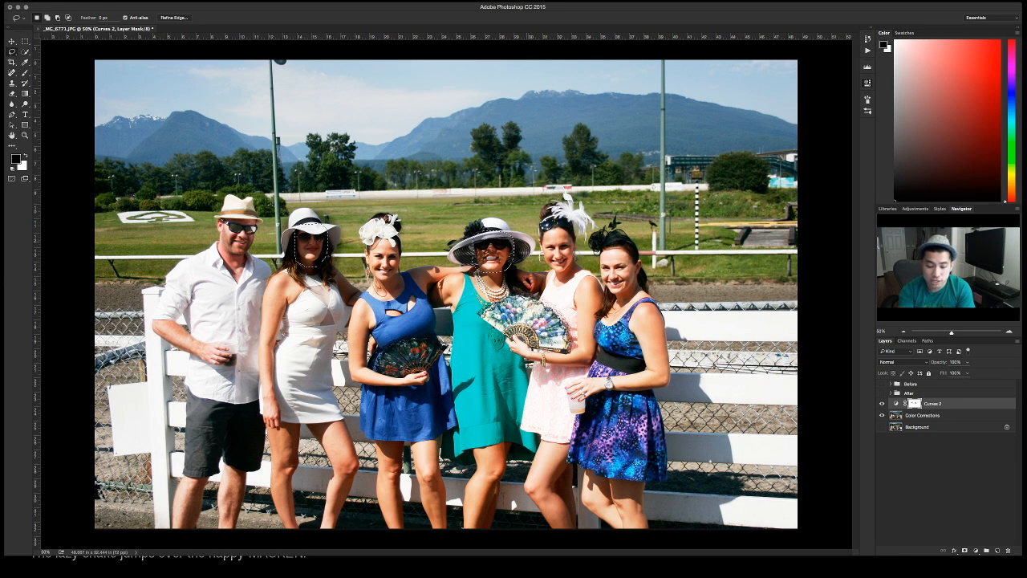
key("ctrl+shift+i")
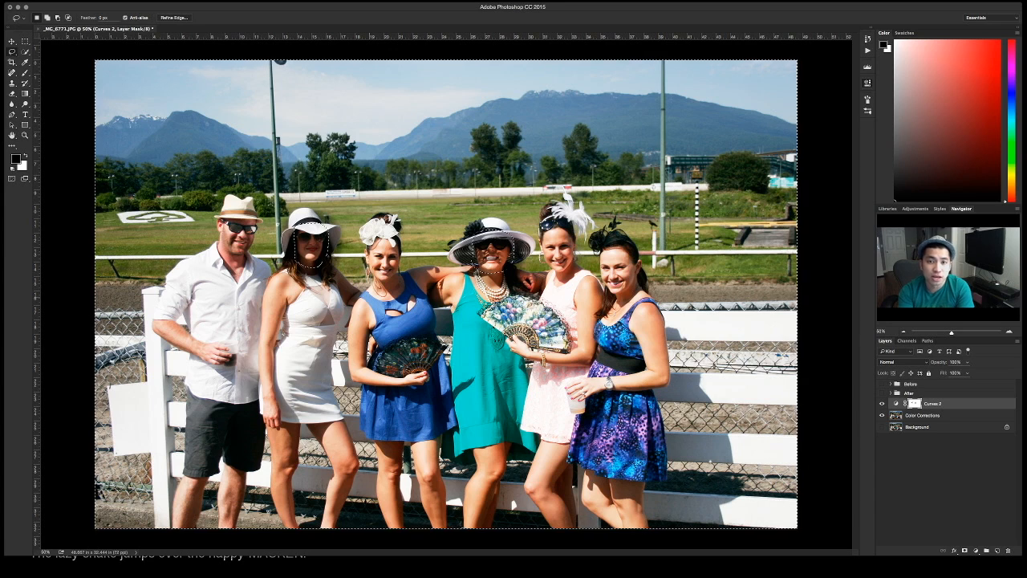
key("alt")
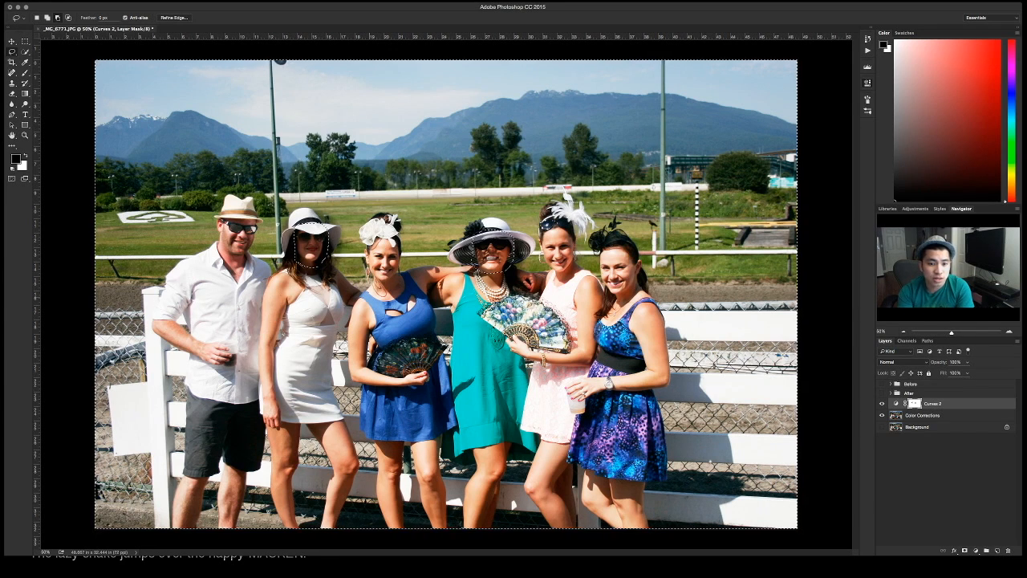
key("alt+BackSpace")
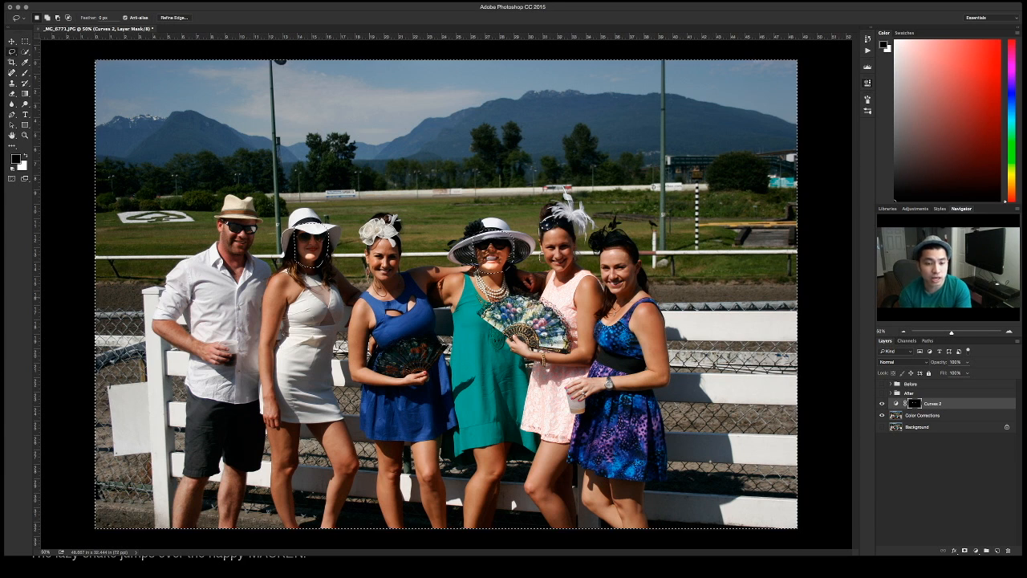
key("super+d")
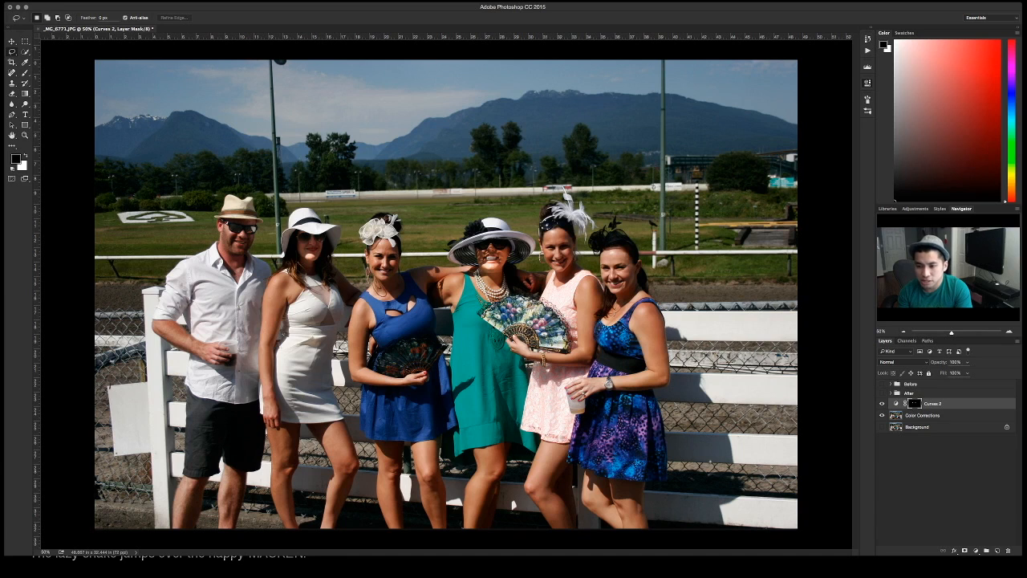
- Undo the excessive Curves brightening on the two masked faces
key("super+z")
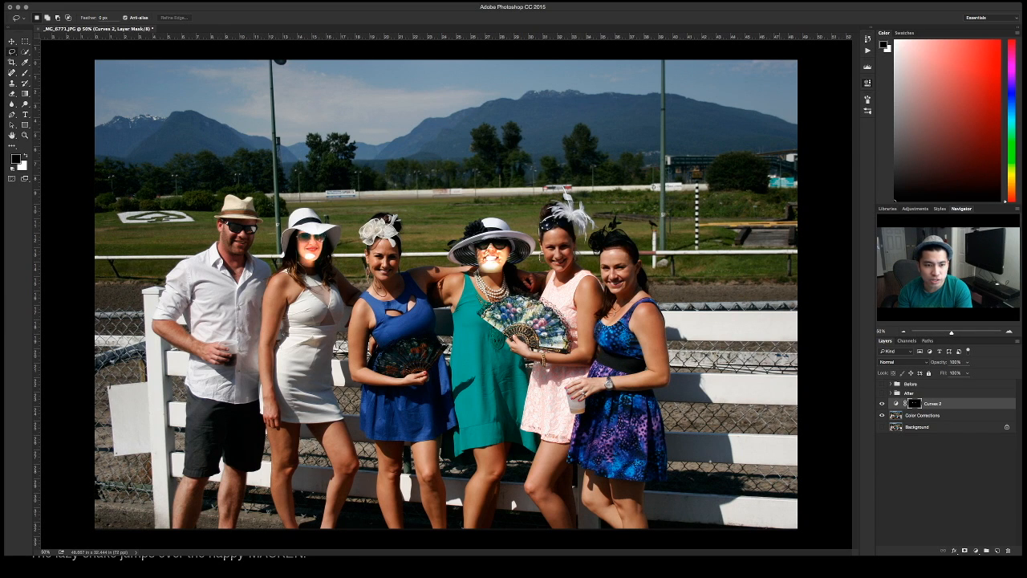
key("super+z")
key("super+z")
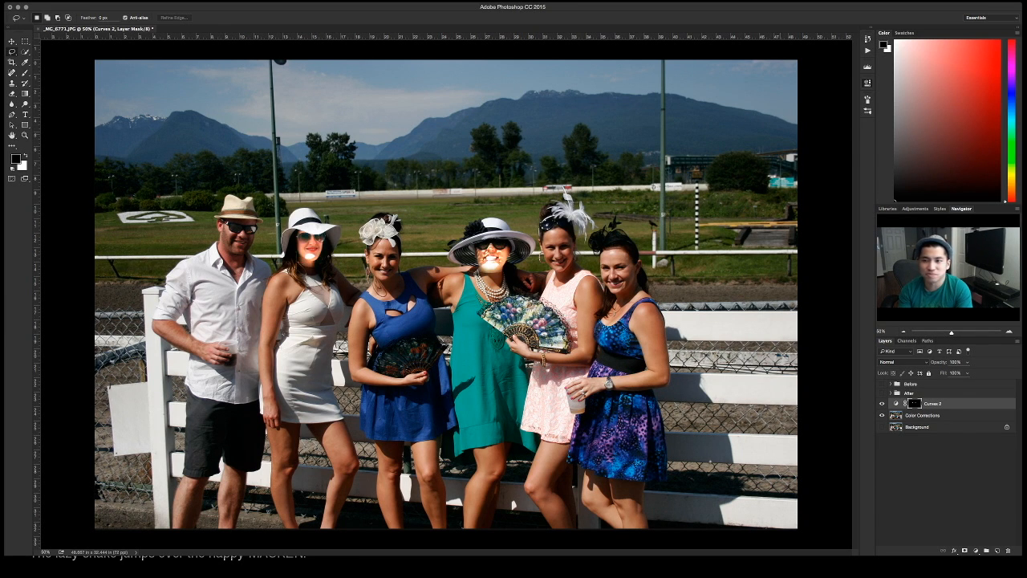
key("super+z")
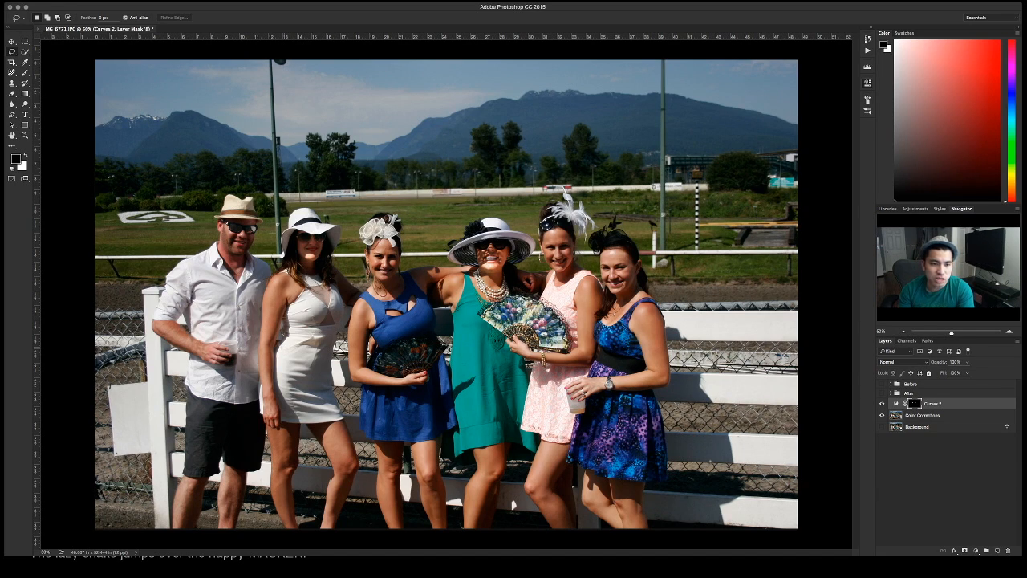
- Brush black on the Curves mask around the face of the woman in the white dress to blend the brightened area
mouse_move(287, 220)
left_mouse_down()
mouse_move(386, 221)
mouse_move(368, 168)
left_mouse_up()
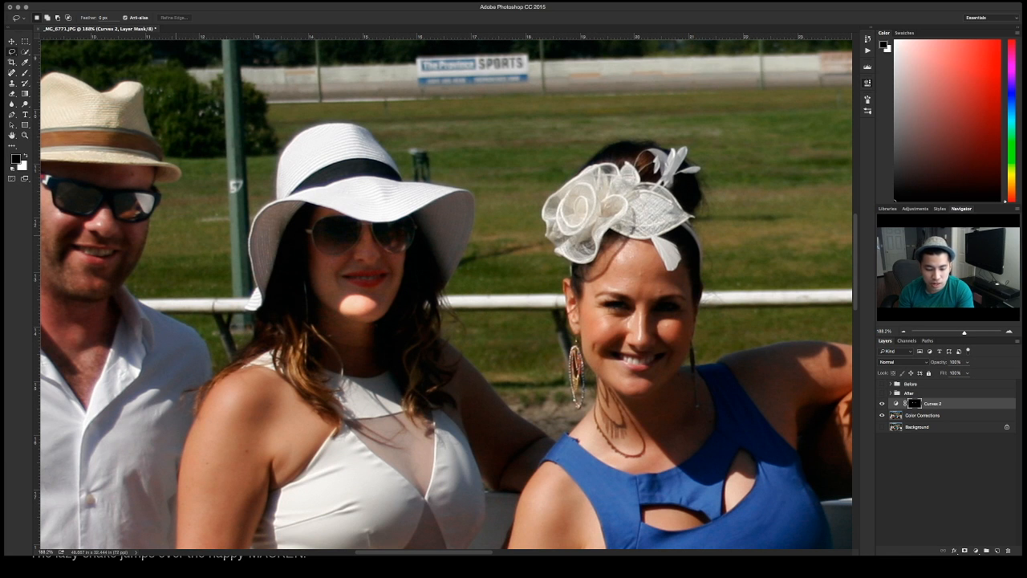
key("b")
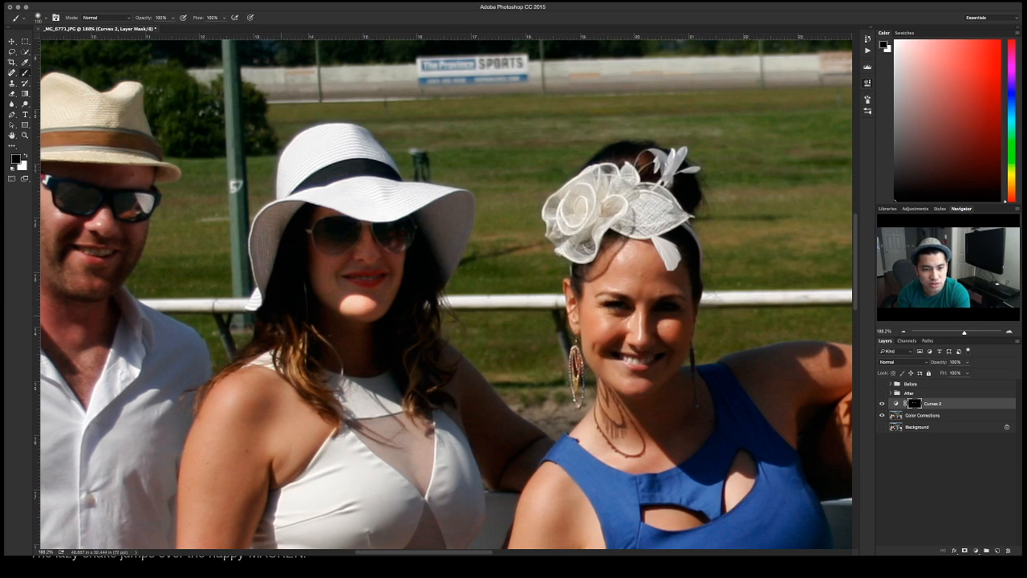
key("super+minus")
key("super+minus")
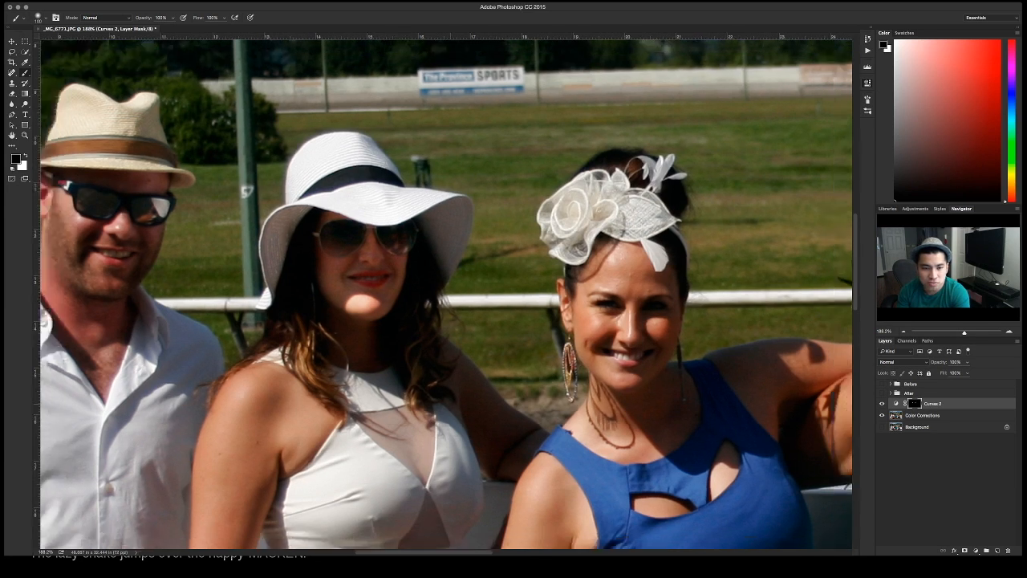
scroll(446, 294, "right", 5)
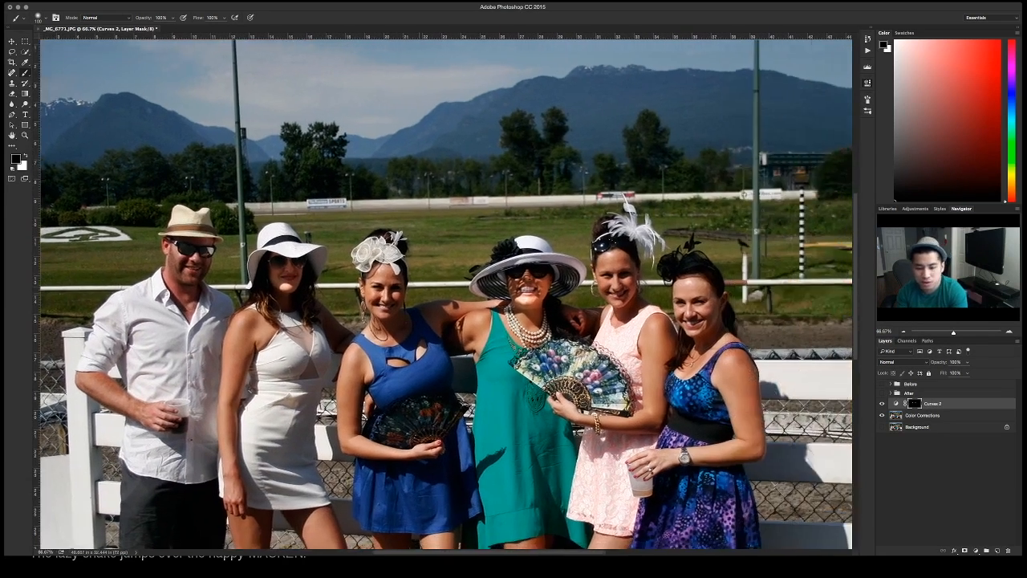
- Brush black on the Curves mask along the chin and jaw of the woman in the green dress to soften the brightened edge
key("super+plus")
key("super+plus")
key("super+plus")
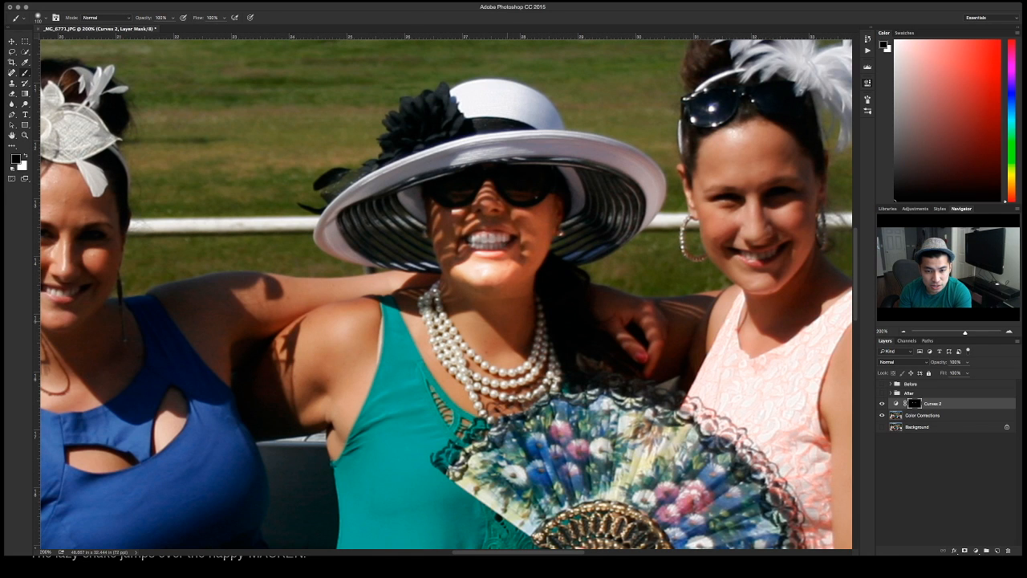
left_click_drag(496, 275, 449, 277)
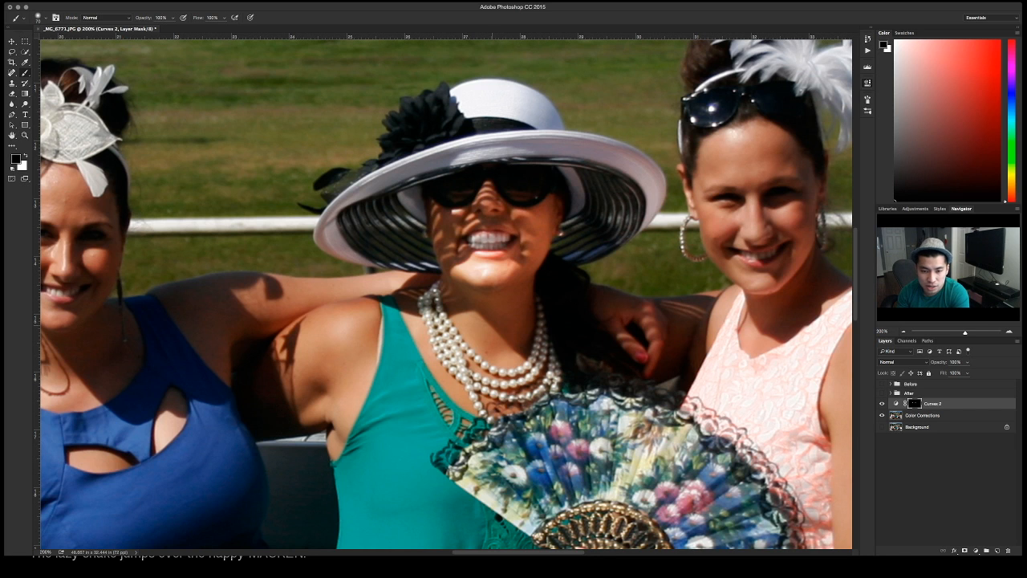
key("p")
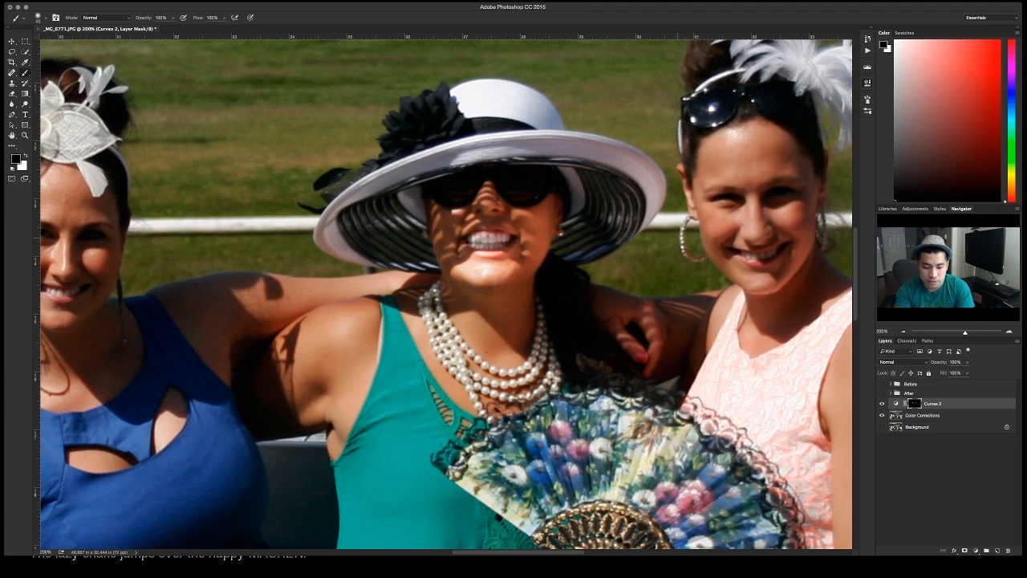
- Add a Levels adjustment layer and move it below the Curves layer, directly above Color Corrections
key("ctrl+minus")
key("ctrl+minus")
key("ctrl+minus")
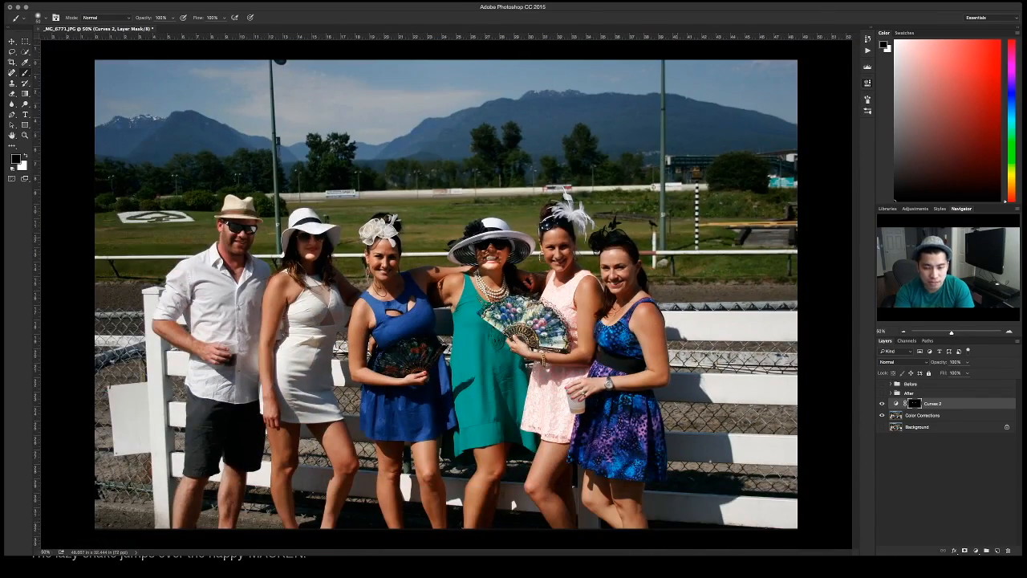
key("super+plus")
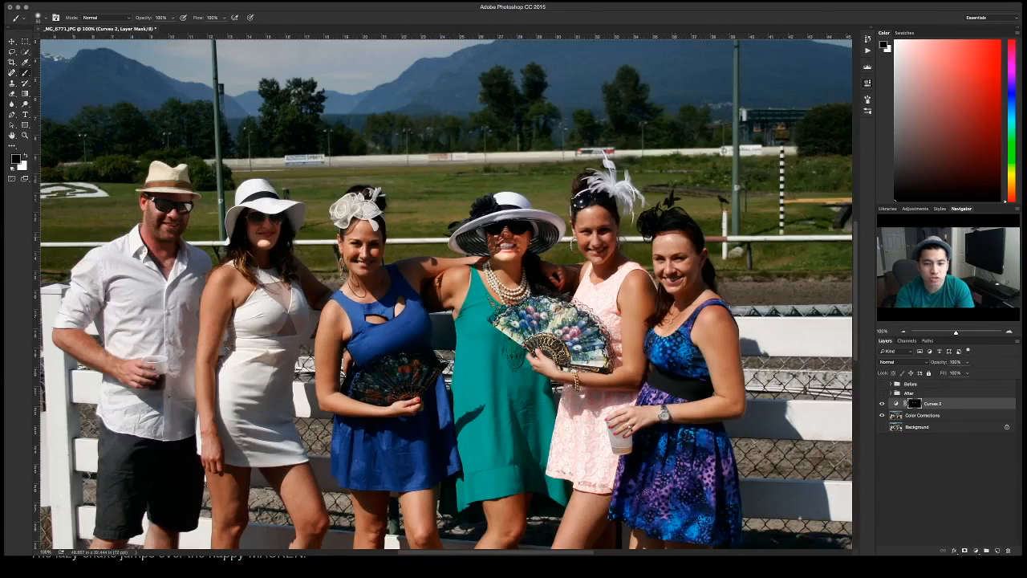
key("super+minus")
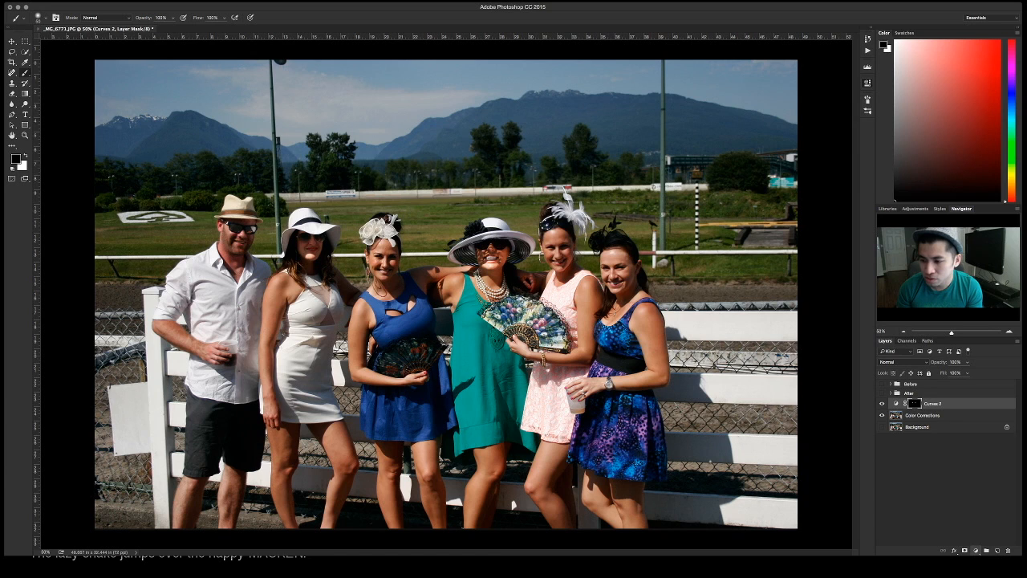
left_click(992, 446)
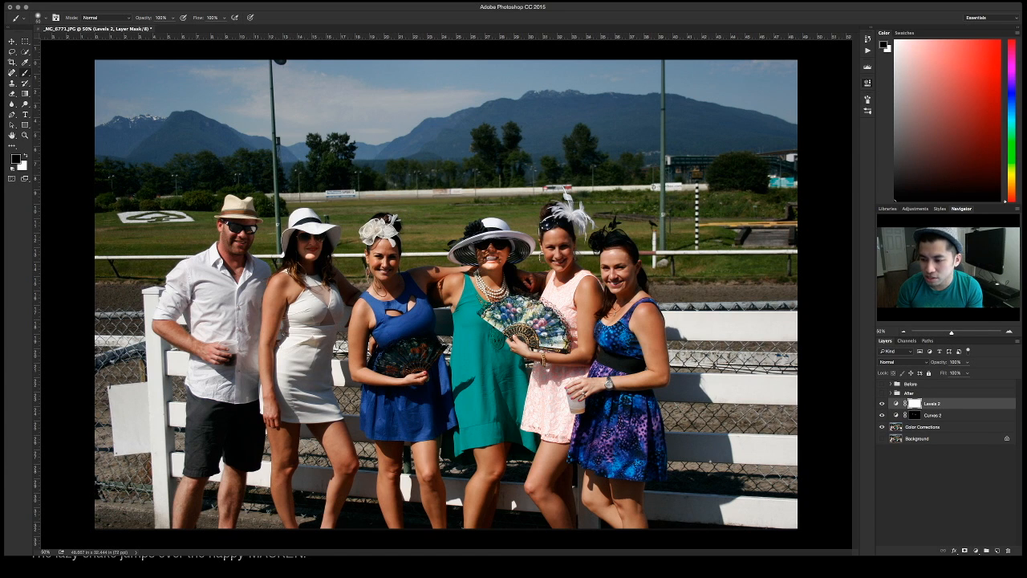
left_click_drag(934, 404, 934, 420)
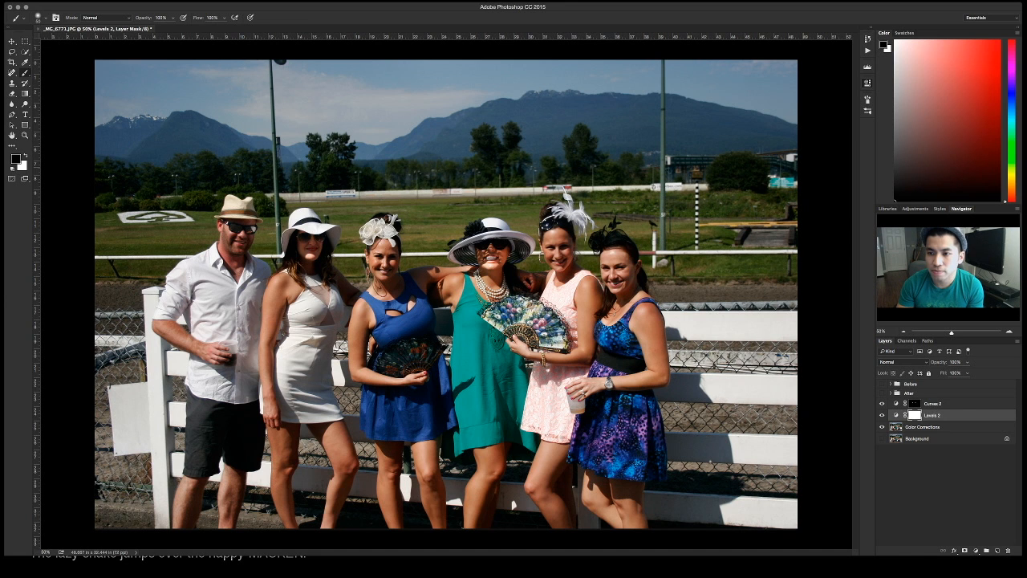
- Undo the extreme Levels adjustment that washes out the whole photo
key("super+z")
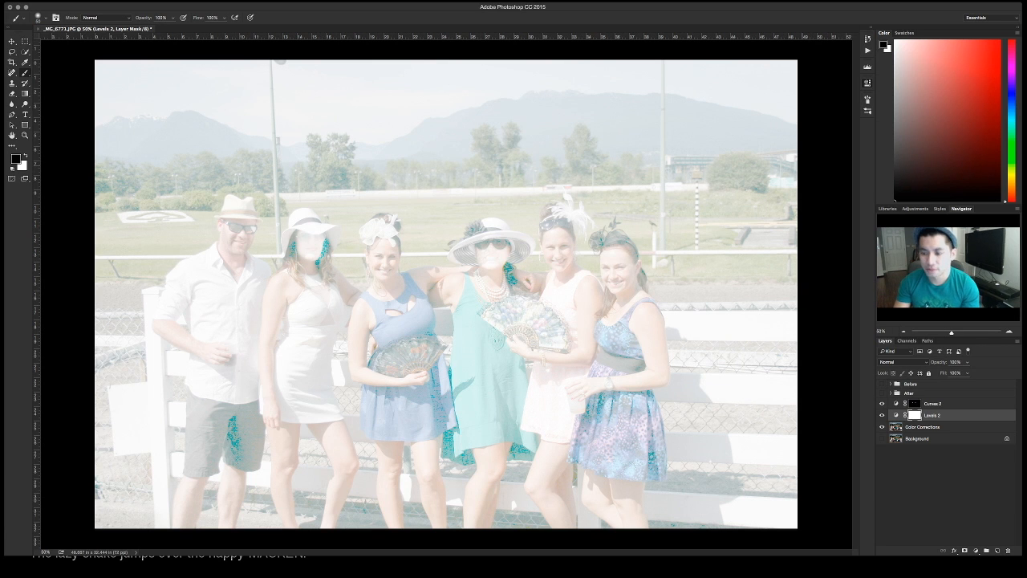
key("super+z")
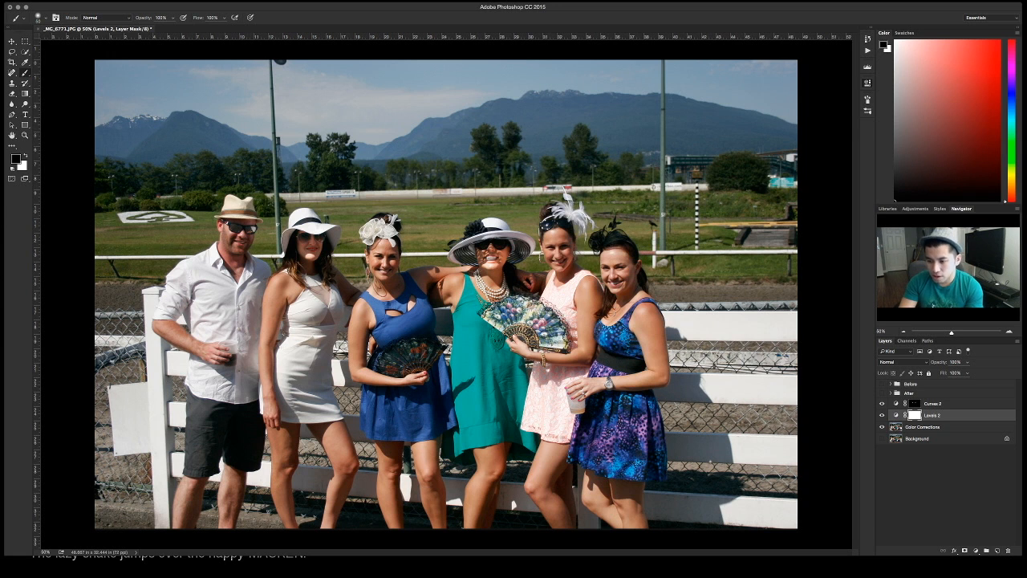
key("super+z")
key("super+z")
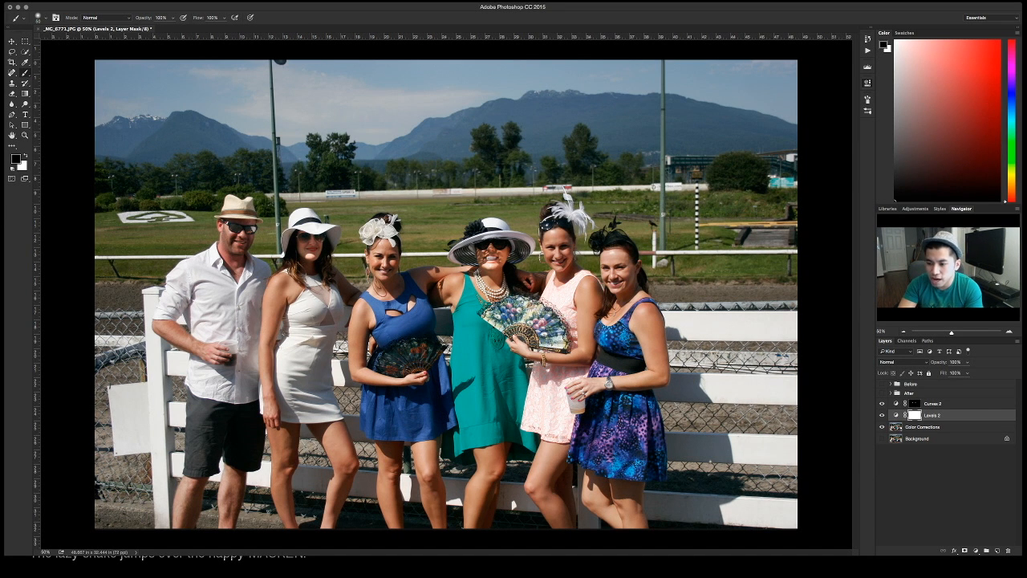
- Try the Levels layer above the Curves layer and return it to its place beneath Curves
left_click_drag(932, 415, 932, 399)
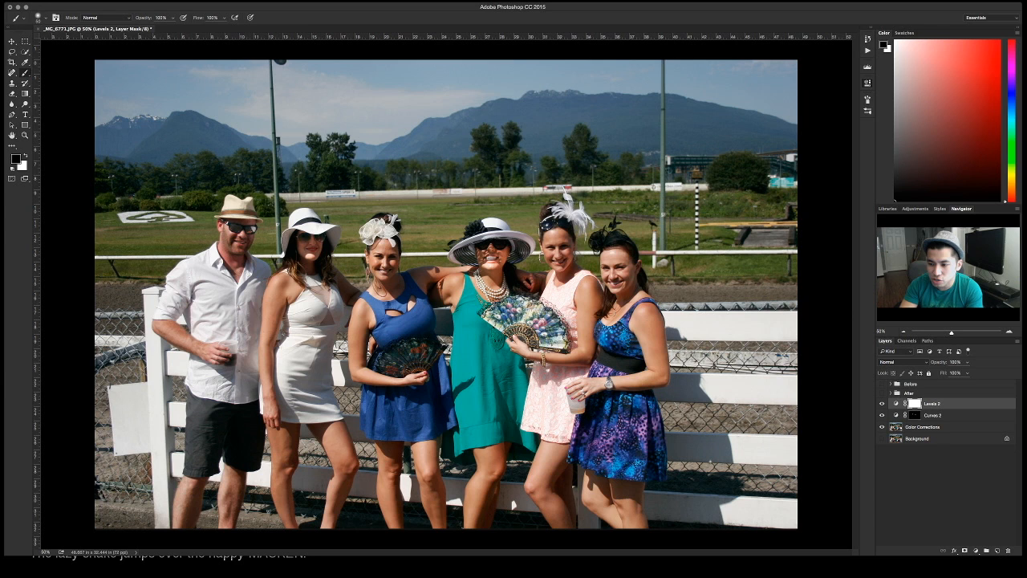
left_click_drag(932, 403, 932, 419)
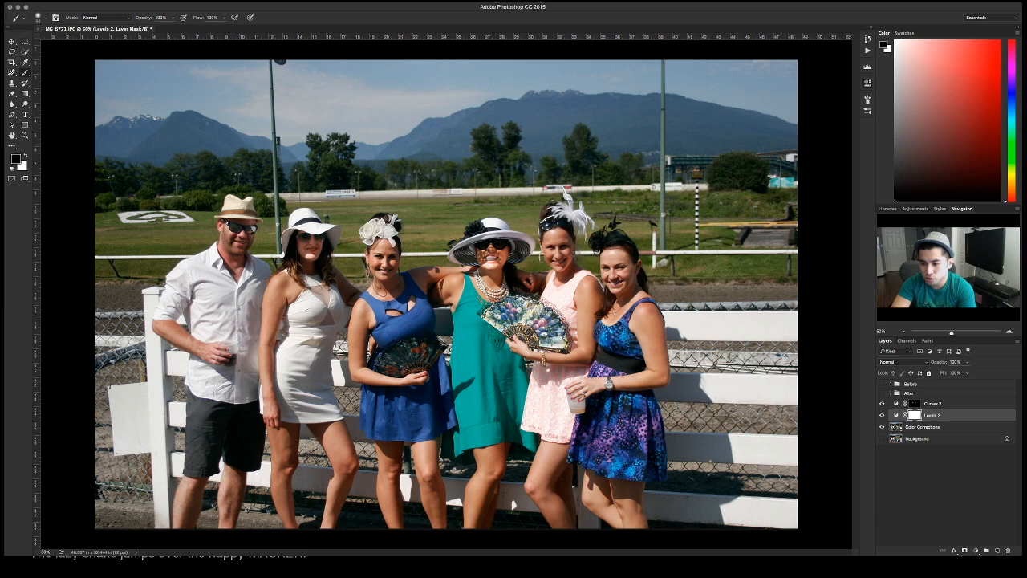
- Select the Color Corrections layer, activate the Clone Stamp tool and frame the sky around the green light pole at 200% zoom
left_click(923, 427)
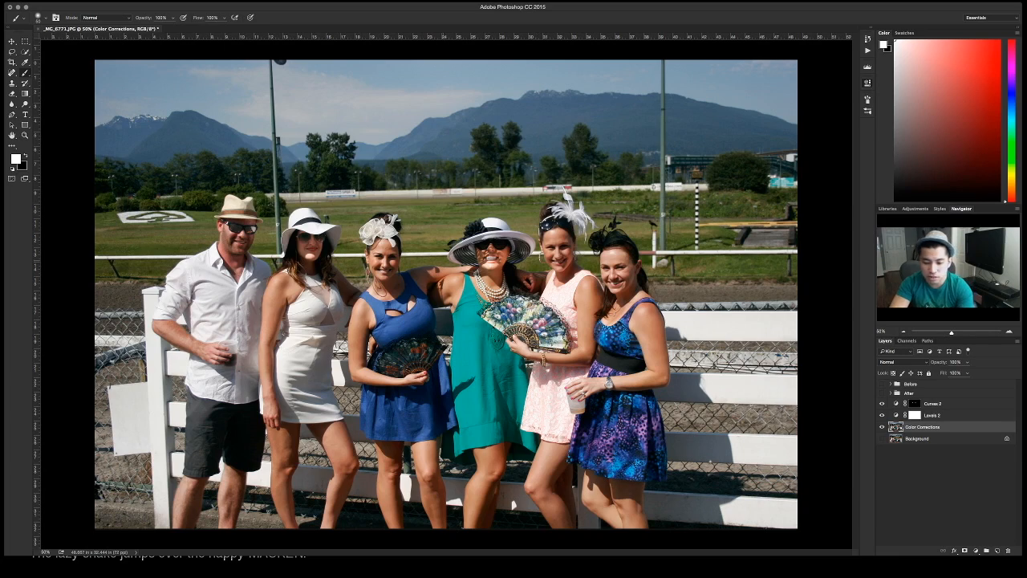
key("super+plus")
left_click_drag(401, 225, 504, 347)
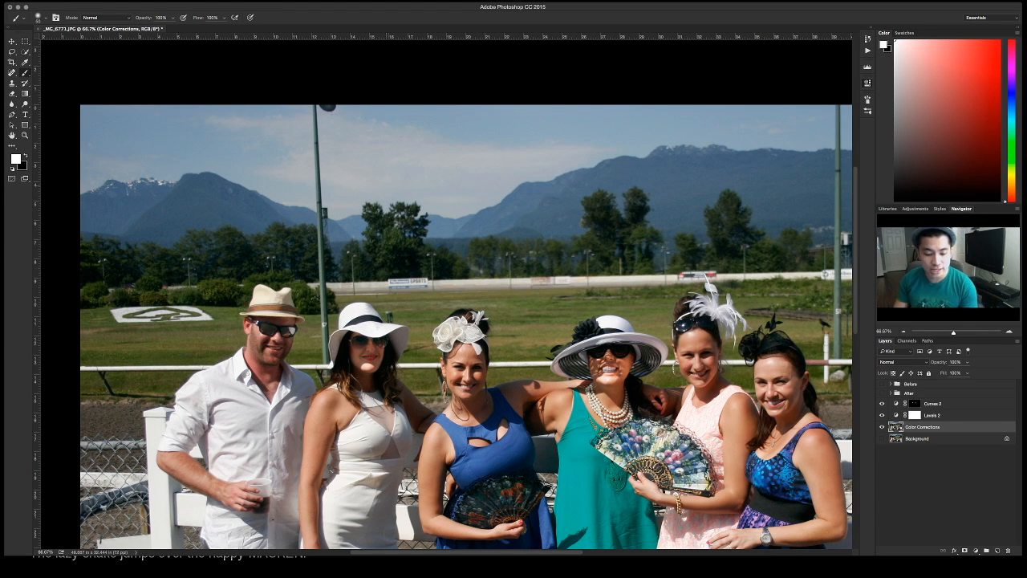
key("s")
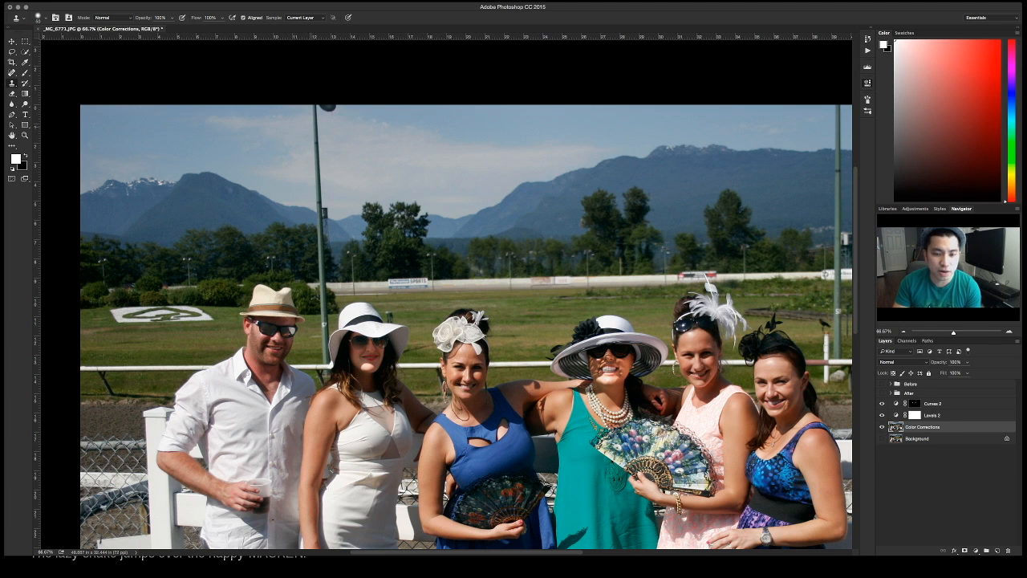
key("super+equal")
key("super+equal")
left_click_drag(326, 128, 576, 524)
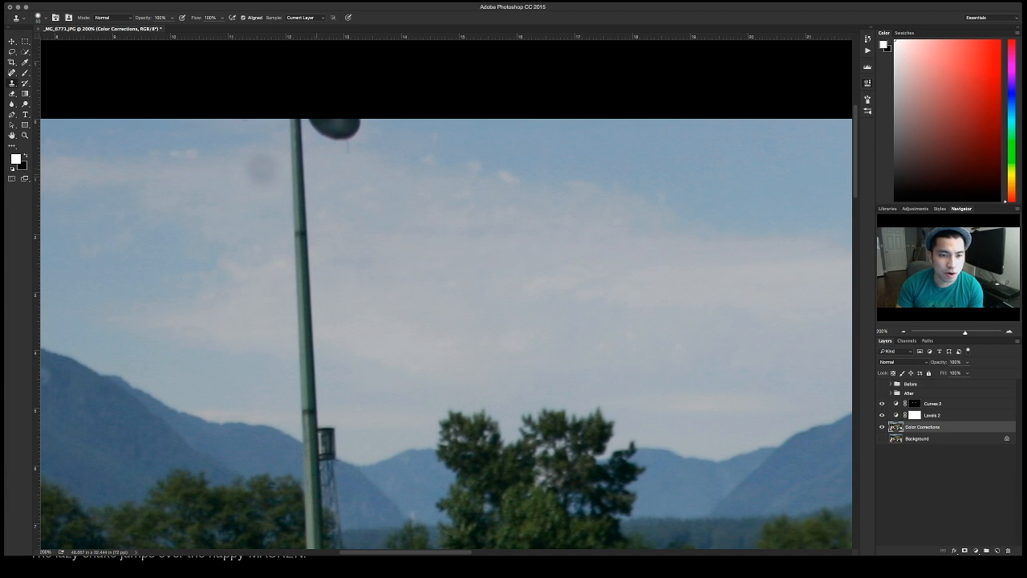
- Examine the green pole and its background from the sky and mountains down to the trees, fence and hats
scroll(348, 309, "down", 4)
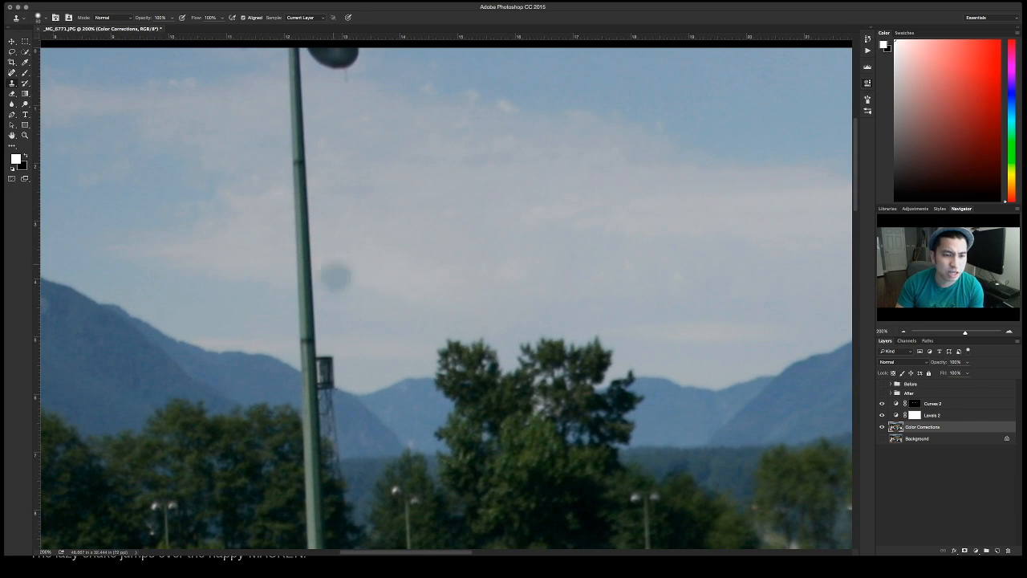
scroll(359, 254, "up", 4)
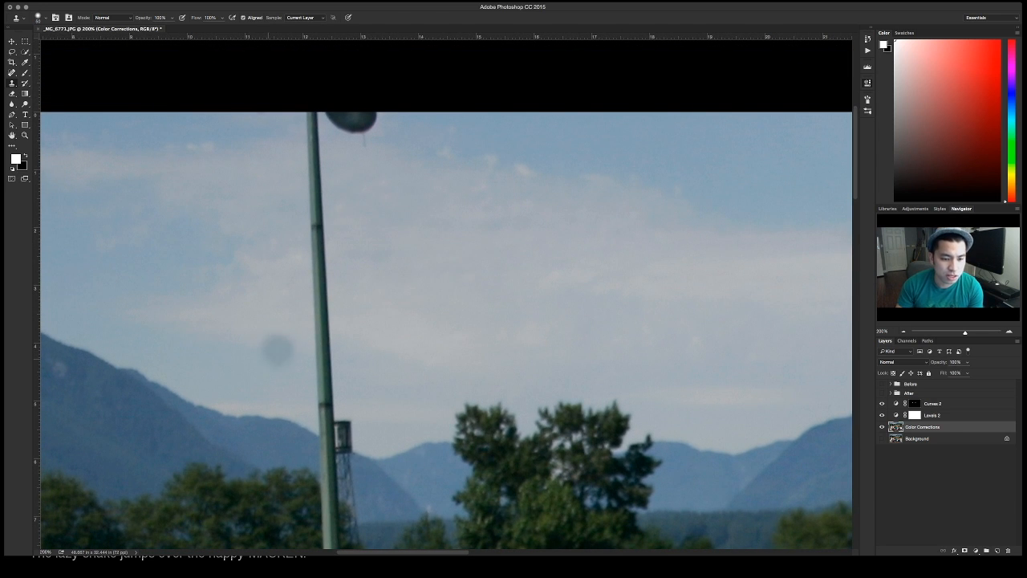
scroll(279, 439, "down", 5)
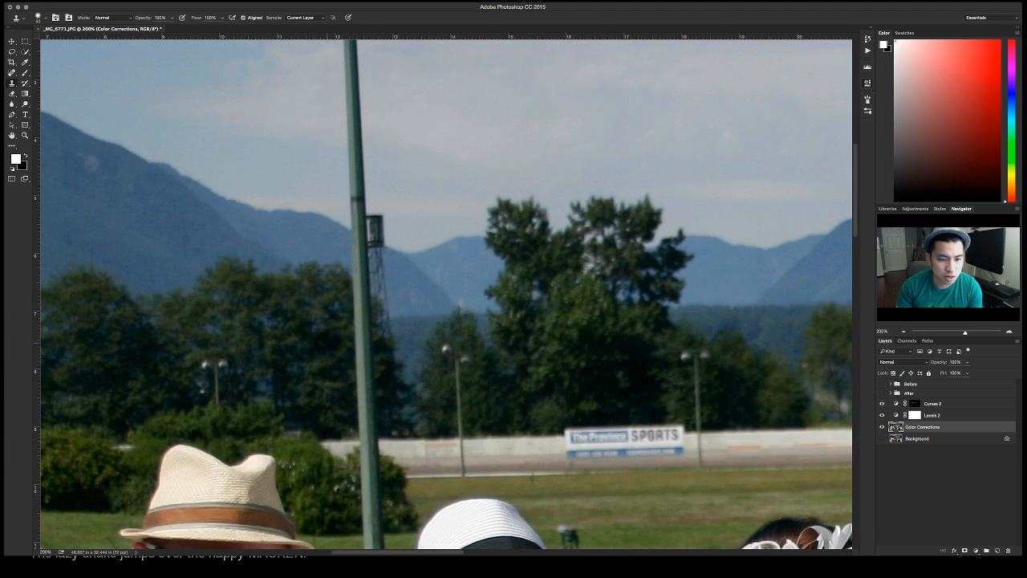
scroll(333, 339, "down", 2)
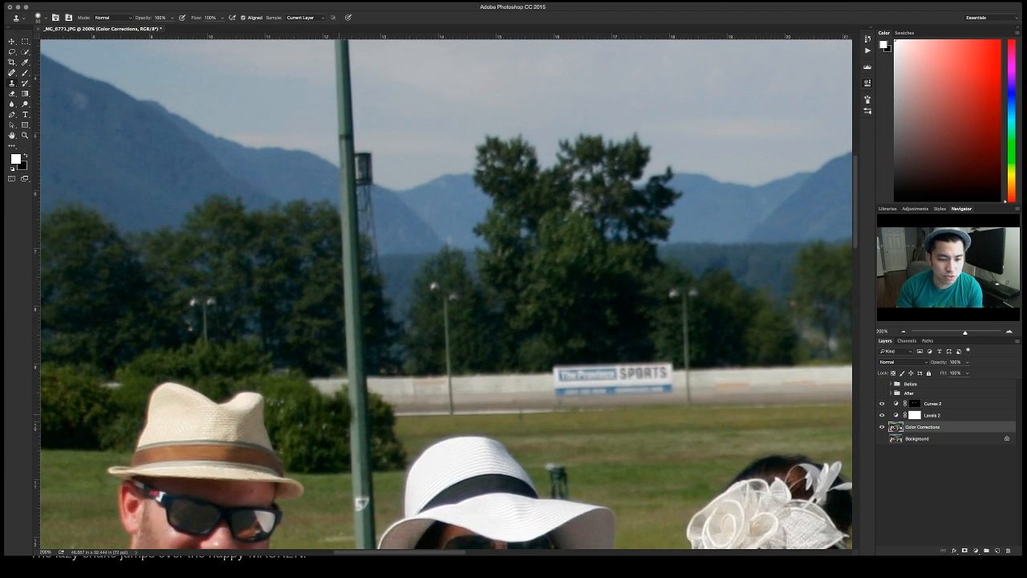
scroll(345, 393, "down", 3)
scroll(350, 328, "up", 5)
scroll(437, 205, "up", 5)
scroll(437, 205, "left", 1)
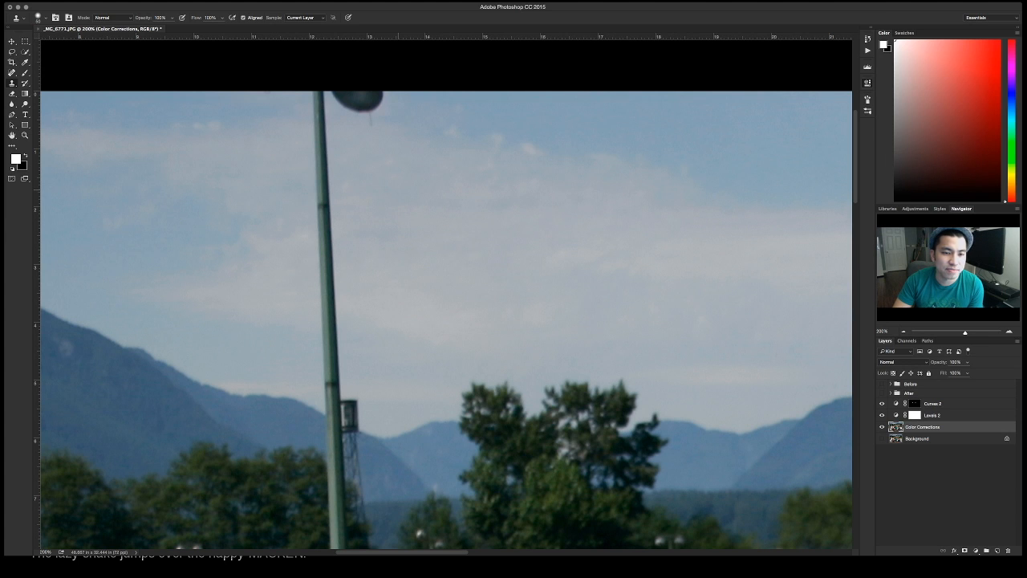
- Clone cloudy sky over the upper part of the green pole and its lamp
left_click_drag(321, 116, 325, 260)
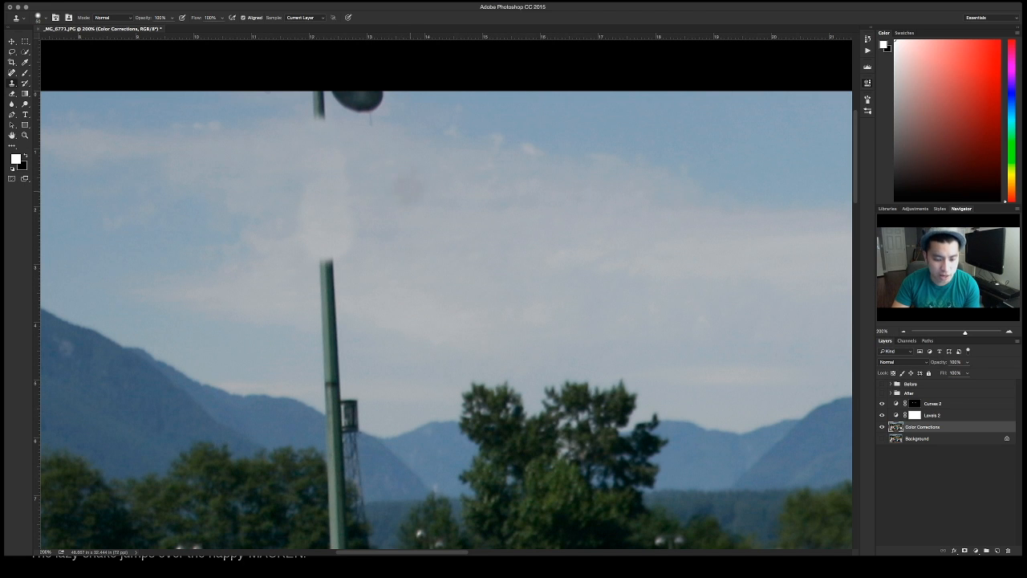
mouse_move(322, 125)
left_mouse_down()
mouse_move(318, 100)
mouse_move(373, 99)
left_mouse_up()
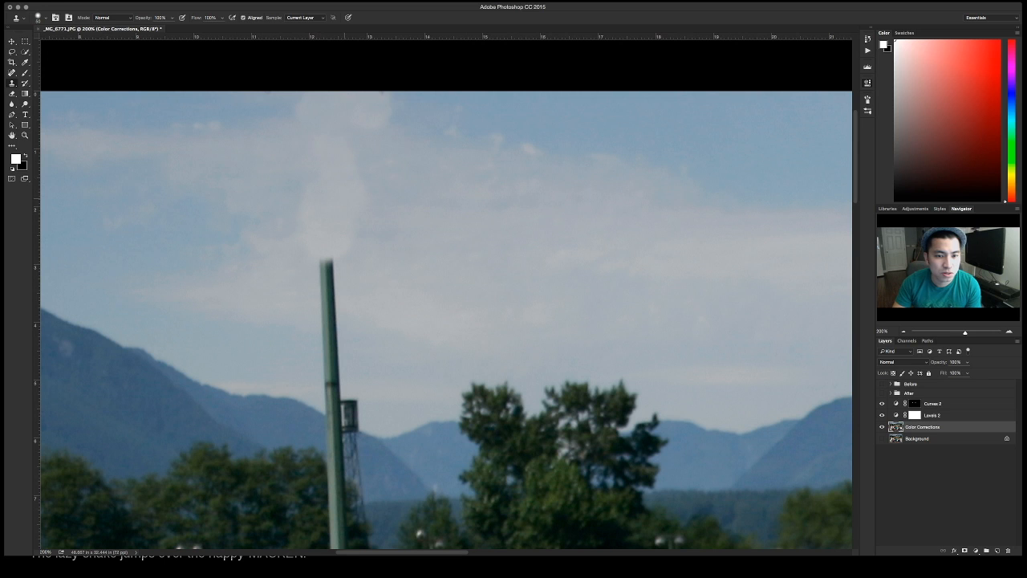
left_click_drag(325, 256, 331, 335)
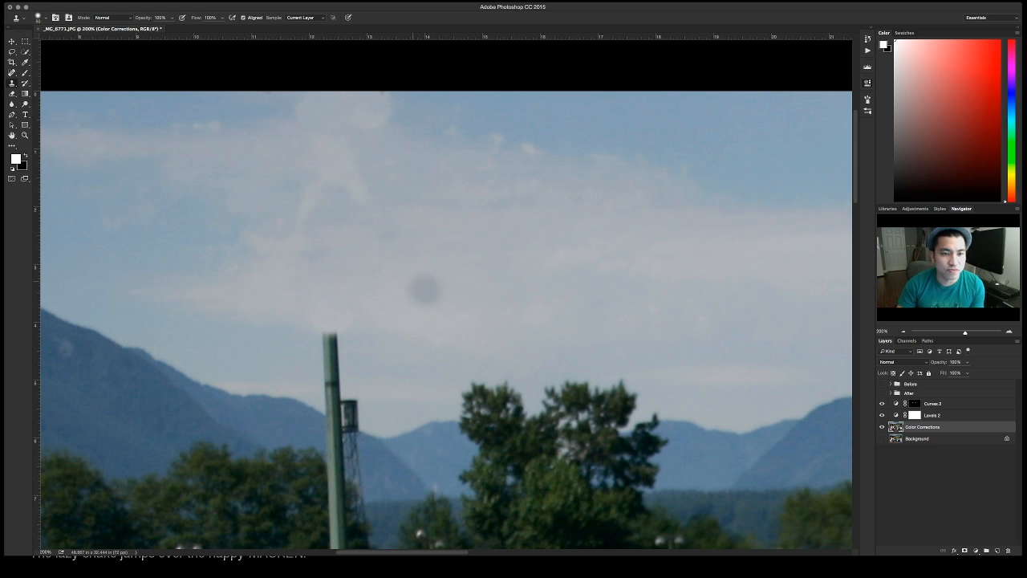
- Clone sky and mountain texture over the pole and the small tower beside it, down to the tree line, using a smaller brush there
left_click(255, 370, "alt")
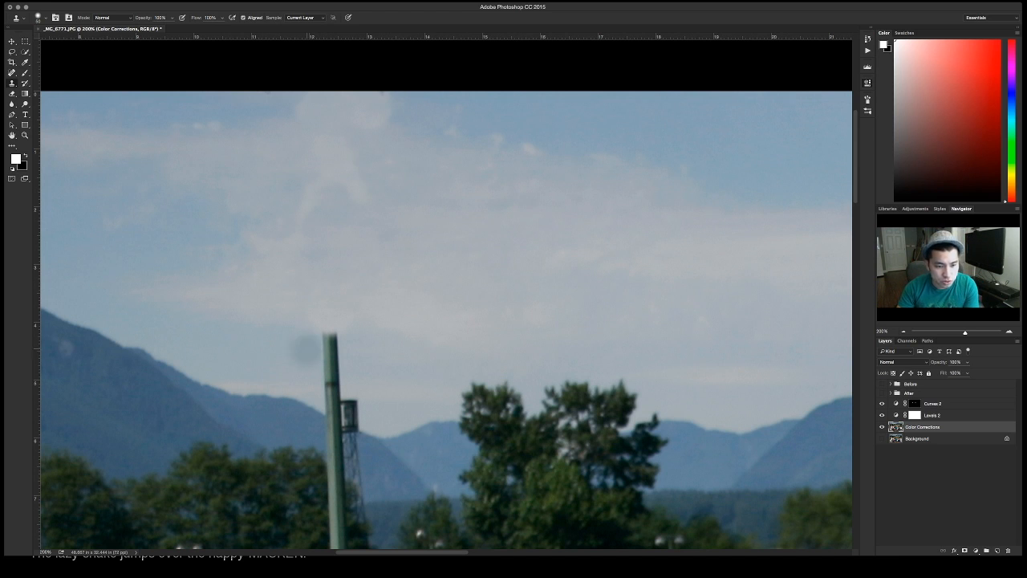
mouse_move(315, 346)
left_mouse_down()
mouse_move(330, 342)
mouse_move(333, 409)
mouse_move(349, 405)
left_mouse_up()
mouse_move(332, 391)
left_mouse_down()
mouse_move(356, 410)
mouse_move(343, 403)
left_mouse_up()
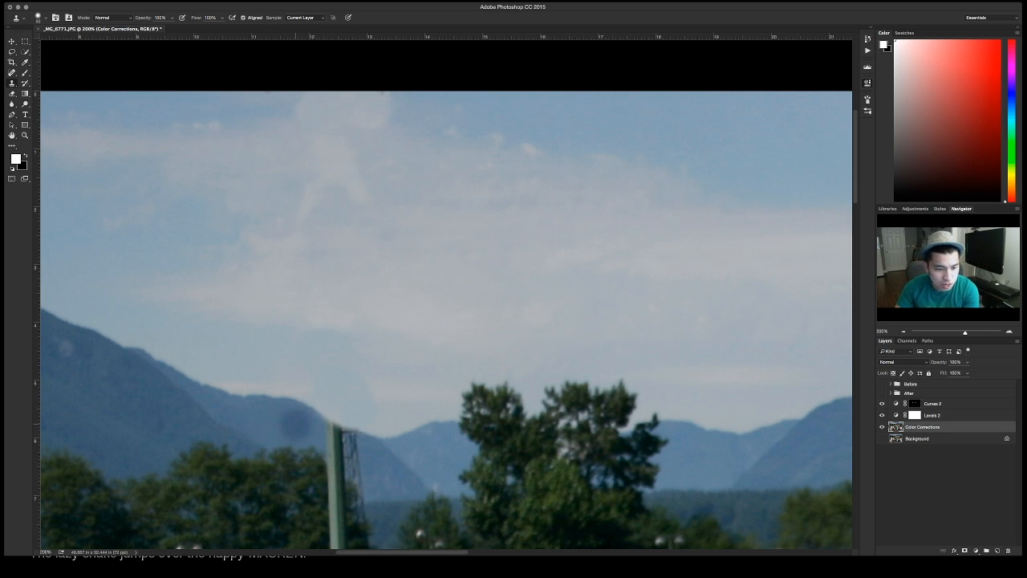
key("[")
mouse_move(326, 434)
left_mouse_down()
mouse_move(352, 443)
mouse_move(335, 463)
mouse_move(353, 467)
left_mouse_up()
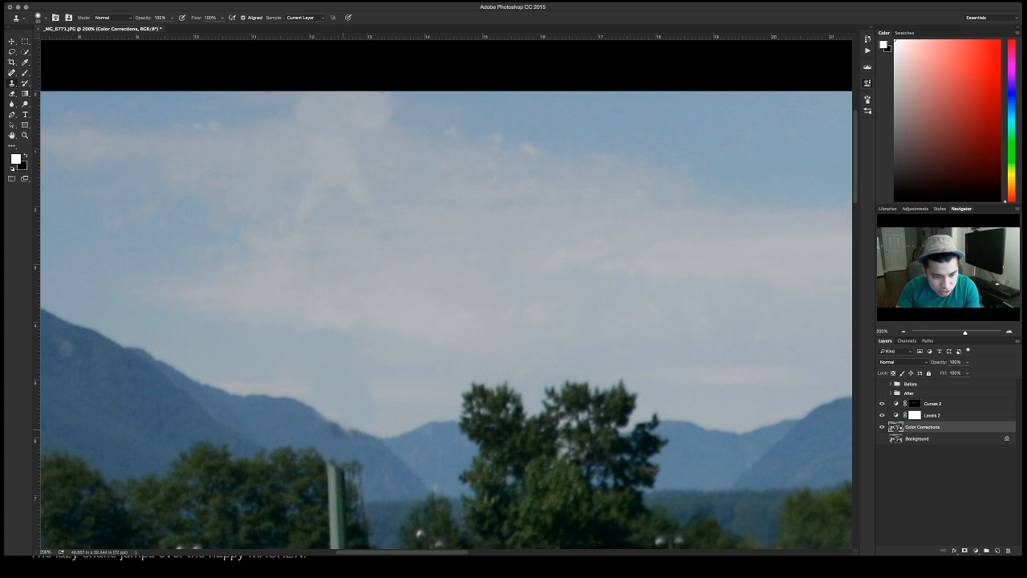
left_click(370, 434)
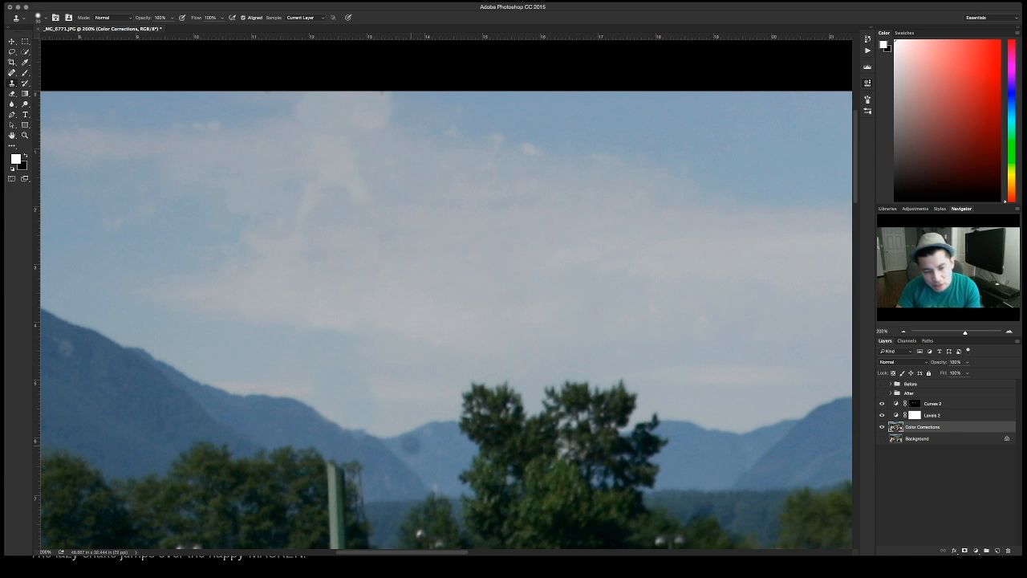
- Clone dark tree foliage over the section of the pole crossing the trees, down to the white track wall
scroll(403, 437, "down", 2)
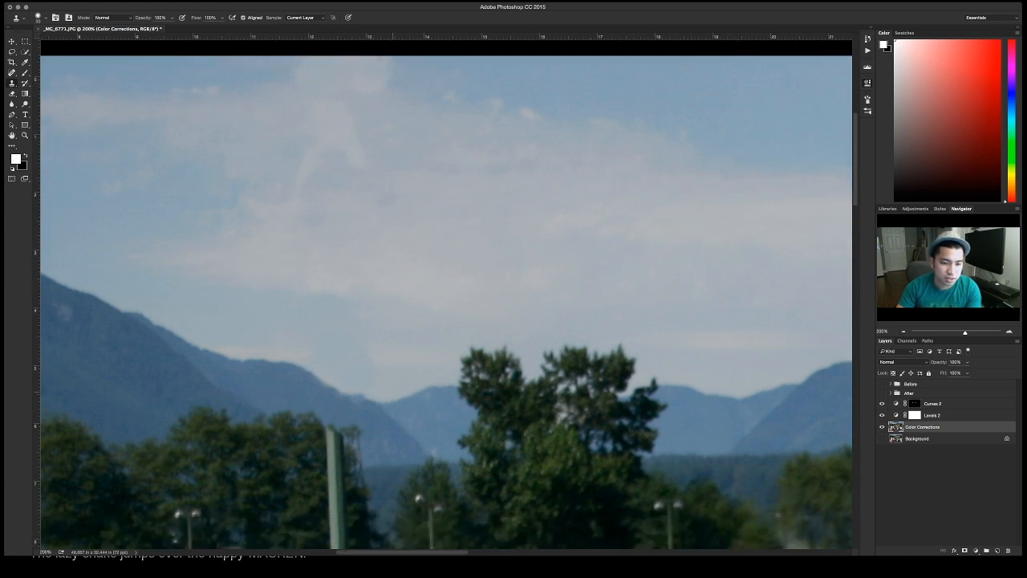
scroll(337, 327, "down", 6)
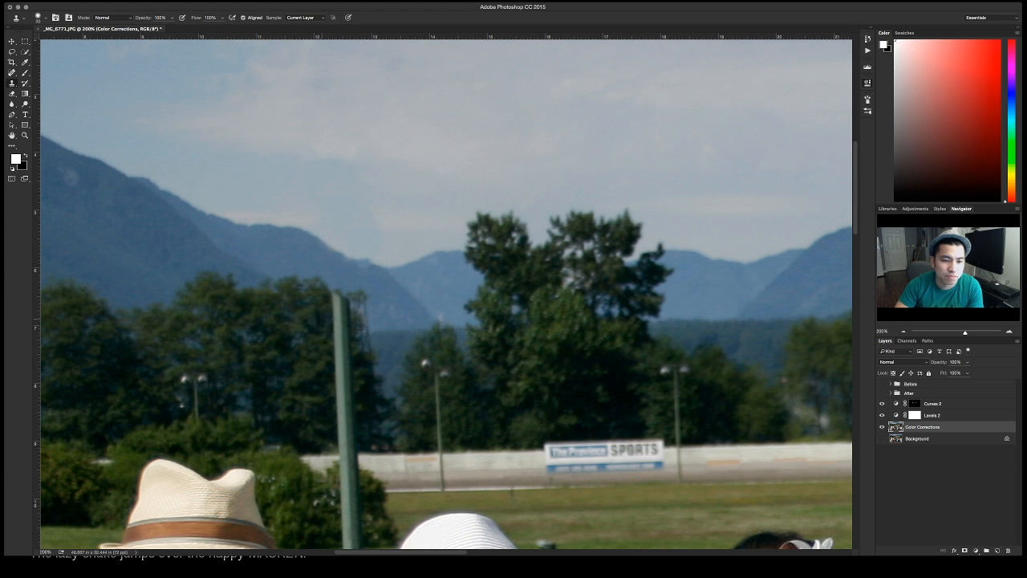
mouse_move(327, 318)
left_mouse_down()
mouse_move(335, 300)
mouse_move(345, 316)
mouse_move(342, 453)
left_mouse_up()
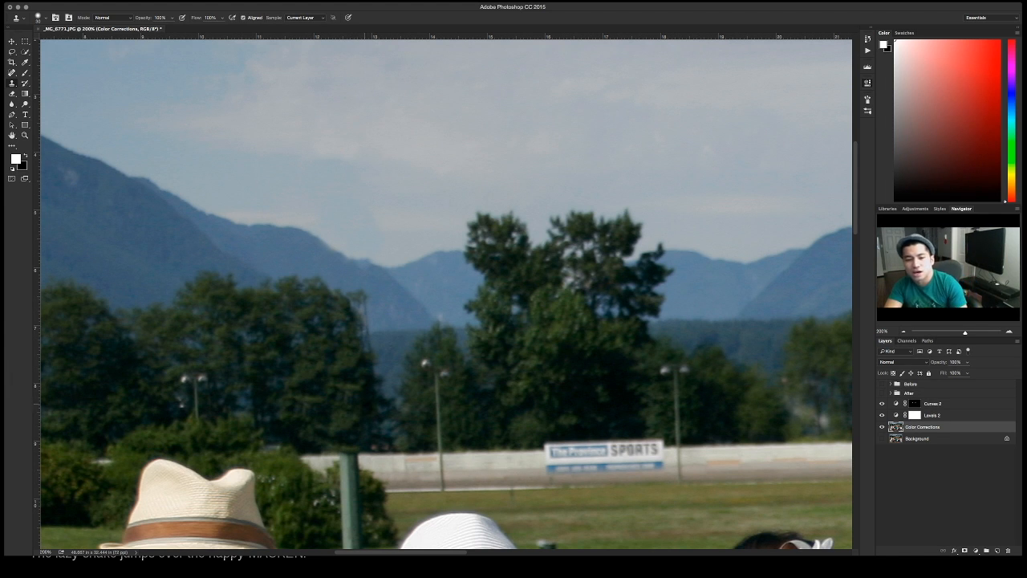
- Clone the track wall and bush texture over the pole section between the man's hat and the white hat
scroll(446, 291, "down", 5)
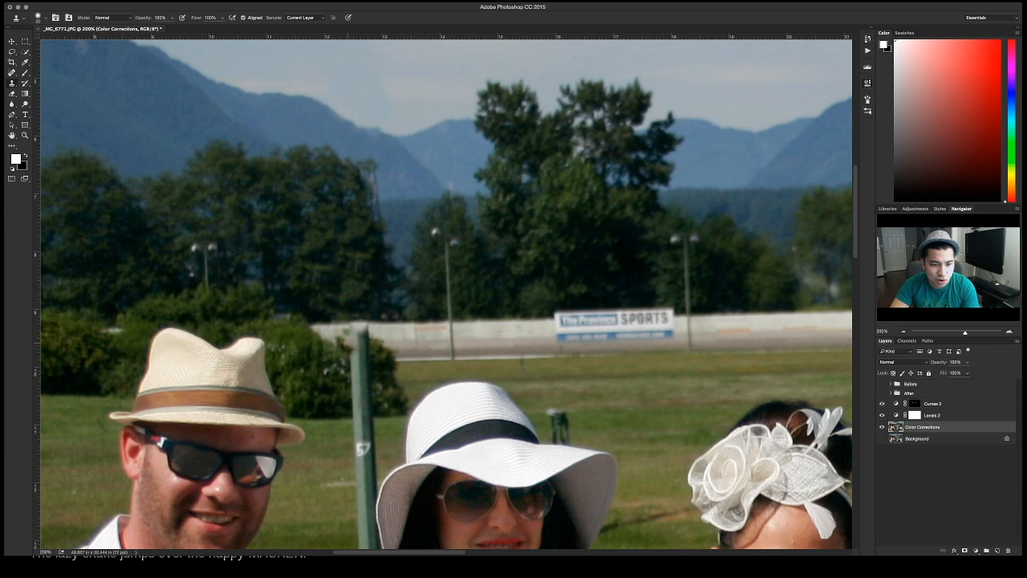
left_click(366, 328)
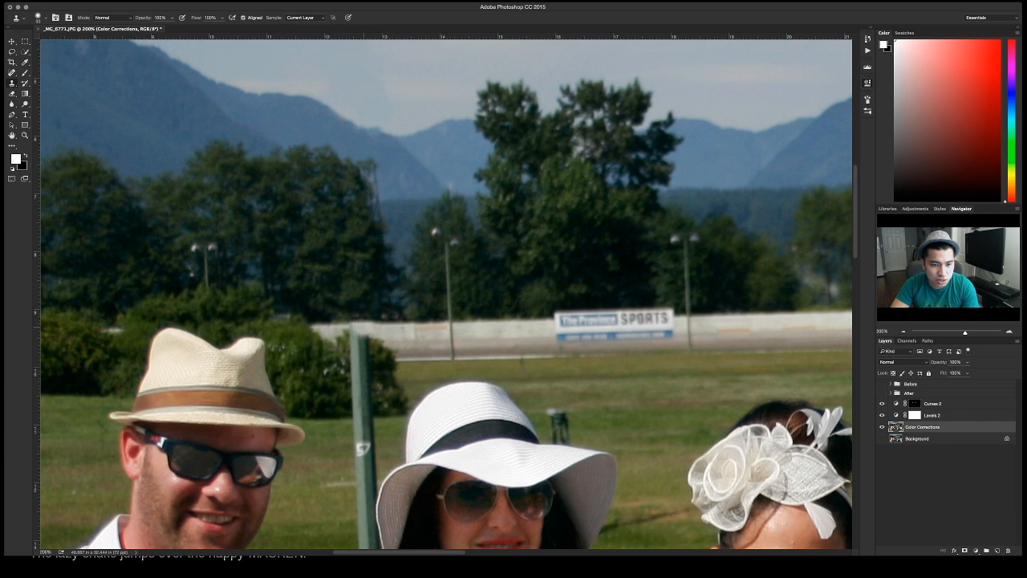
left_click(357, 326)
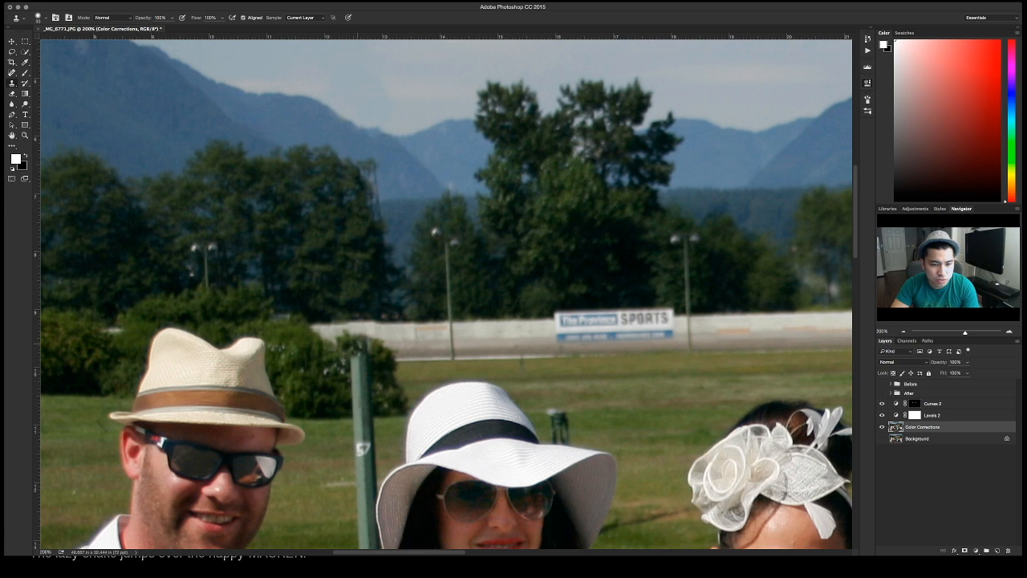
left_click_drag(356, 367, 363, 415)
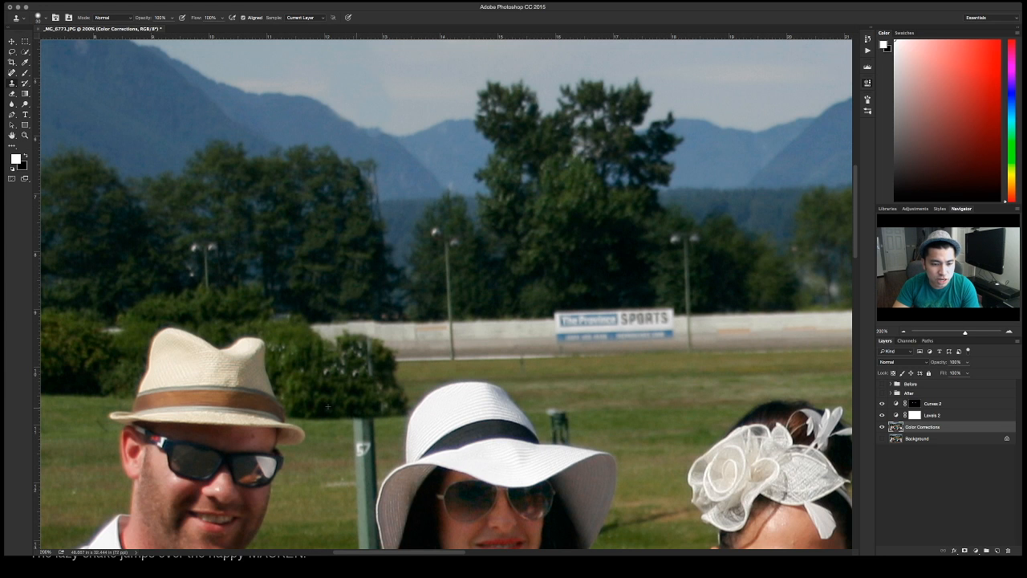
- Clone grass over the remaining pole stub beside the white hat, down to the white railing
scroll(388, 391, "down", 3)
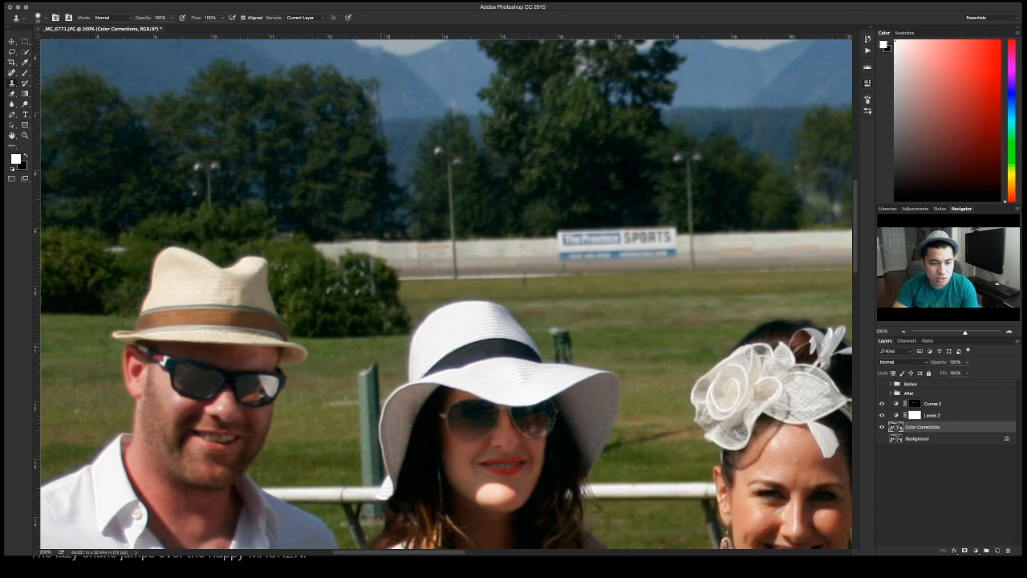
left_click_drag(368, 393, 367, 478)
left_click(357, 465)
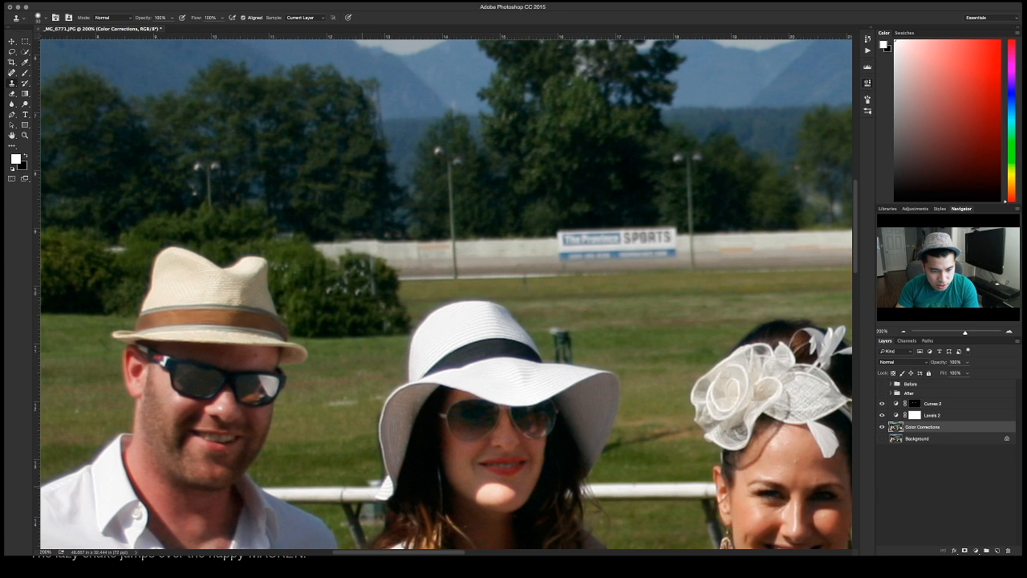
left_click(369, 485)
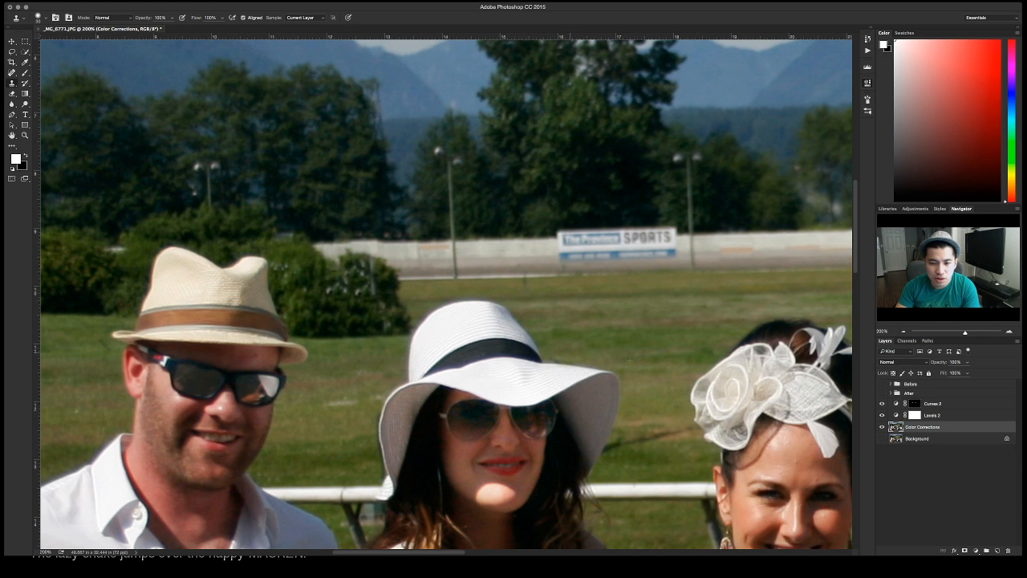
- Clone a duplicate of the woman in the blue patterned dress, from head to legs, into the empty space beside her
key("super+0")
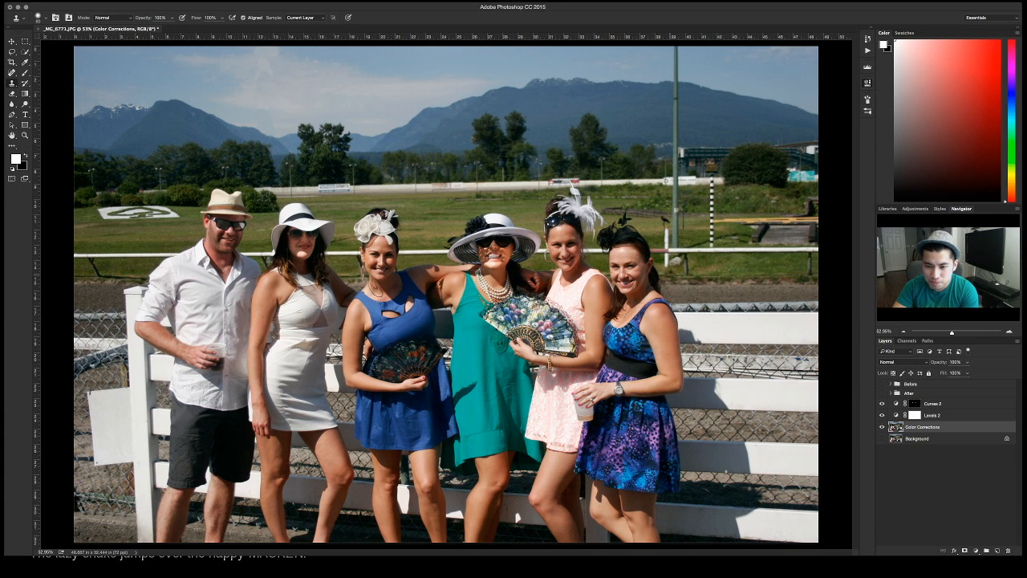
key("[")
mouse_move(632, 259)
left_mouse_down()
mouse_move(634, 296)
mouse_move(639, 270)
left_mouse_up()
key("super+z")
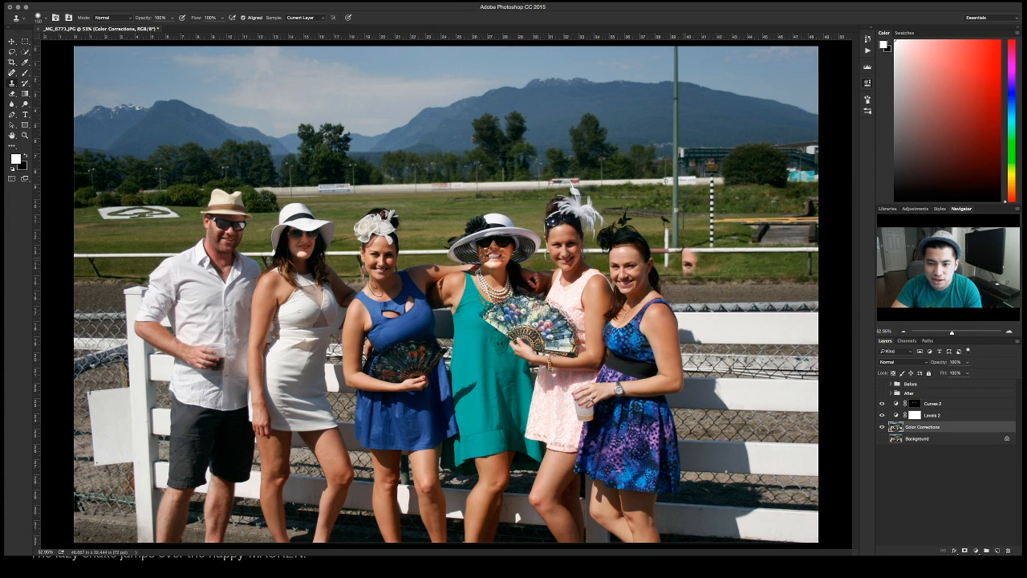
mouse_move(693, 255)
left_mouse_down()
mouse_move(701, 246)
mouse_move(693, 235)
mouse_move(715, 258)
mouse_move(670, 306)
mouse_move(678, 317)
mouse_move(712, 303)
mouse_move(734, 324)
mouse_move(724, 285)
mouse_move(750, 329)
mouse_move(734, 498)
mouse_move(754, 389)
mouse_move(725, 361)
mouse_move(758, 387)
left_mouse_up()
mouse_move(706, 321)
left_mouse_down()
mouse_move(694, 345)
mouse_move(680, 333)
mouse_move(701, 369)
mouse_move(686, 385)
mouse_move(689, 397)
mouse_move(674, 403)
mouse_move(667, 379)
mouse_move(654, 401)
mouse_move(669, 363)
left_mouse_up()
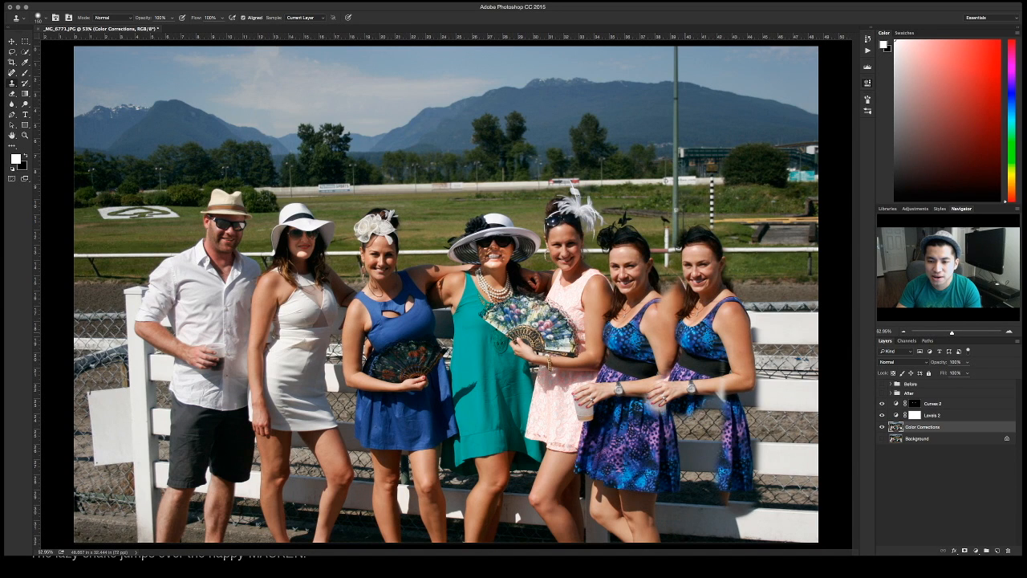
mouse_move(707, 401)
left_mouse_down()
mouse_move(705, 470)
mouse_move(693, 422)
mouse_move(682, 505)
mouse_move(734, 520)
left_mouse_up()
left_click_drag(720, 447, 704, 372)
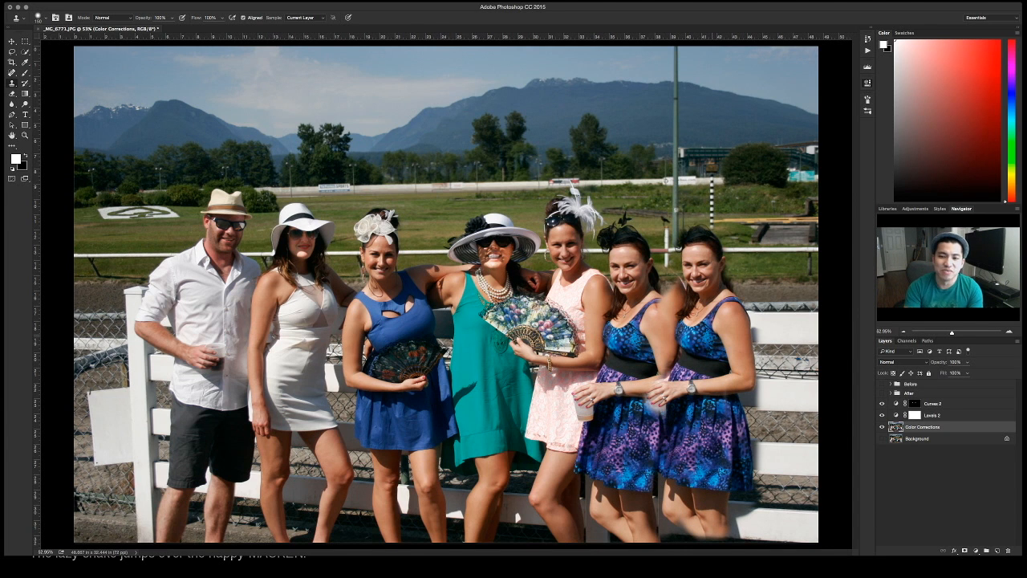
- Undo the cloned duplicate of the woman in the blue patterned dress
key("ctrl+minus")
key("ctrl+minus")
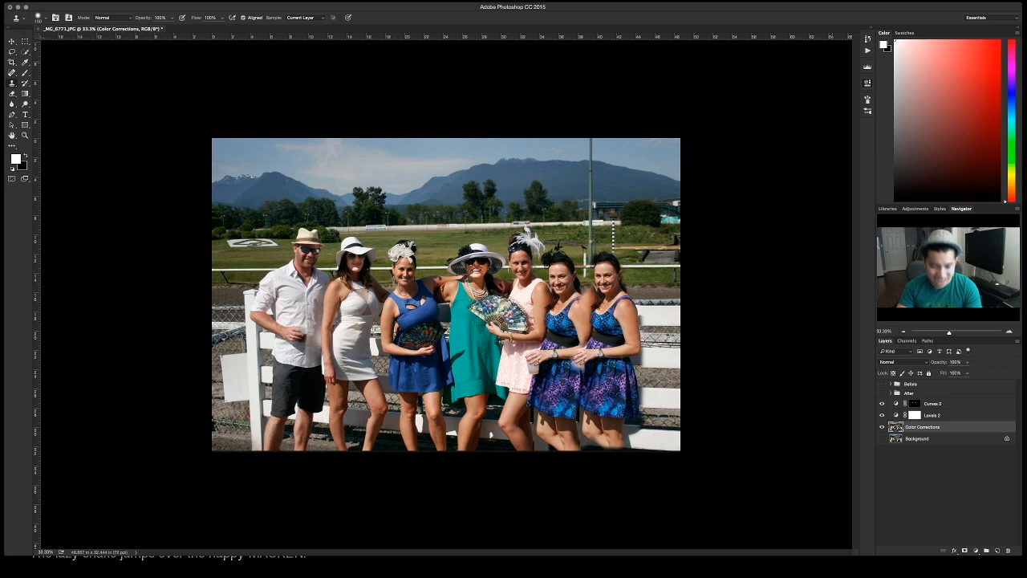
key("ctrl+z")
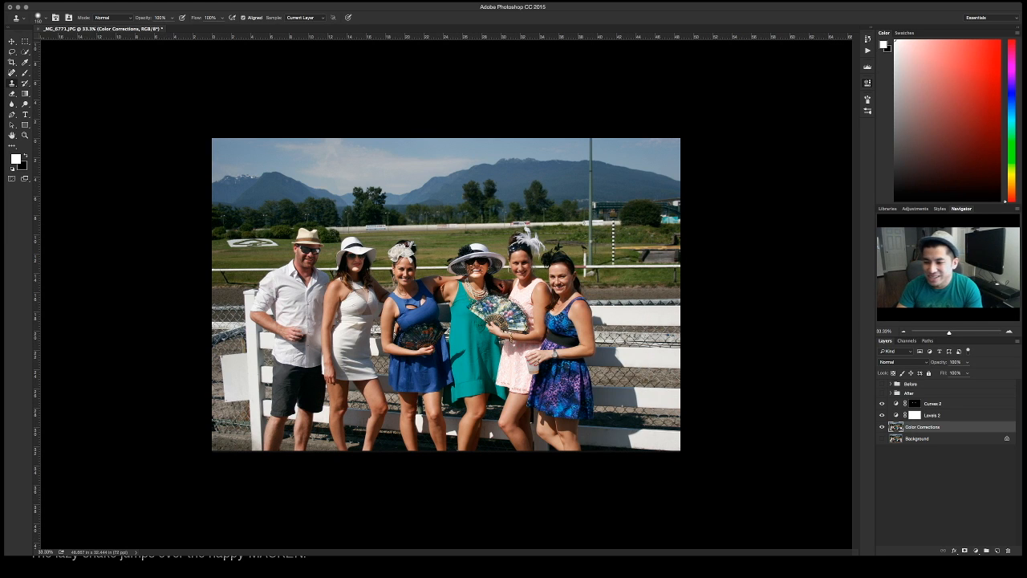